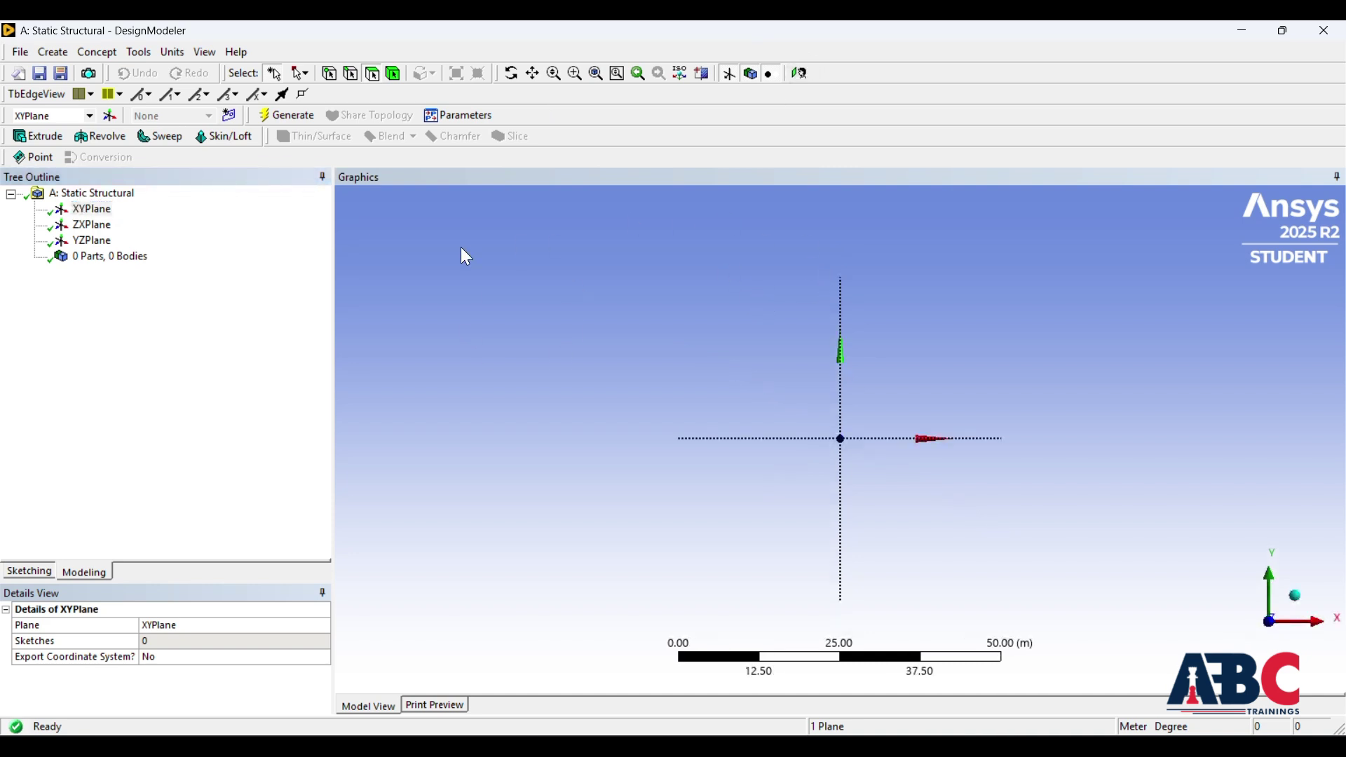
Sketch a circle about 21.5 m in diameter on the XY plane, centred on the origin.
{"action": "left_click", "coordinate": [29, 572]}
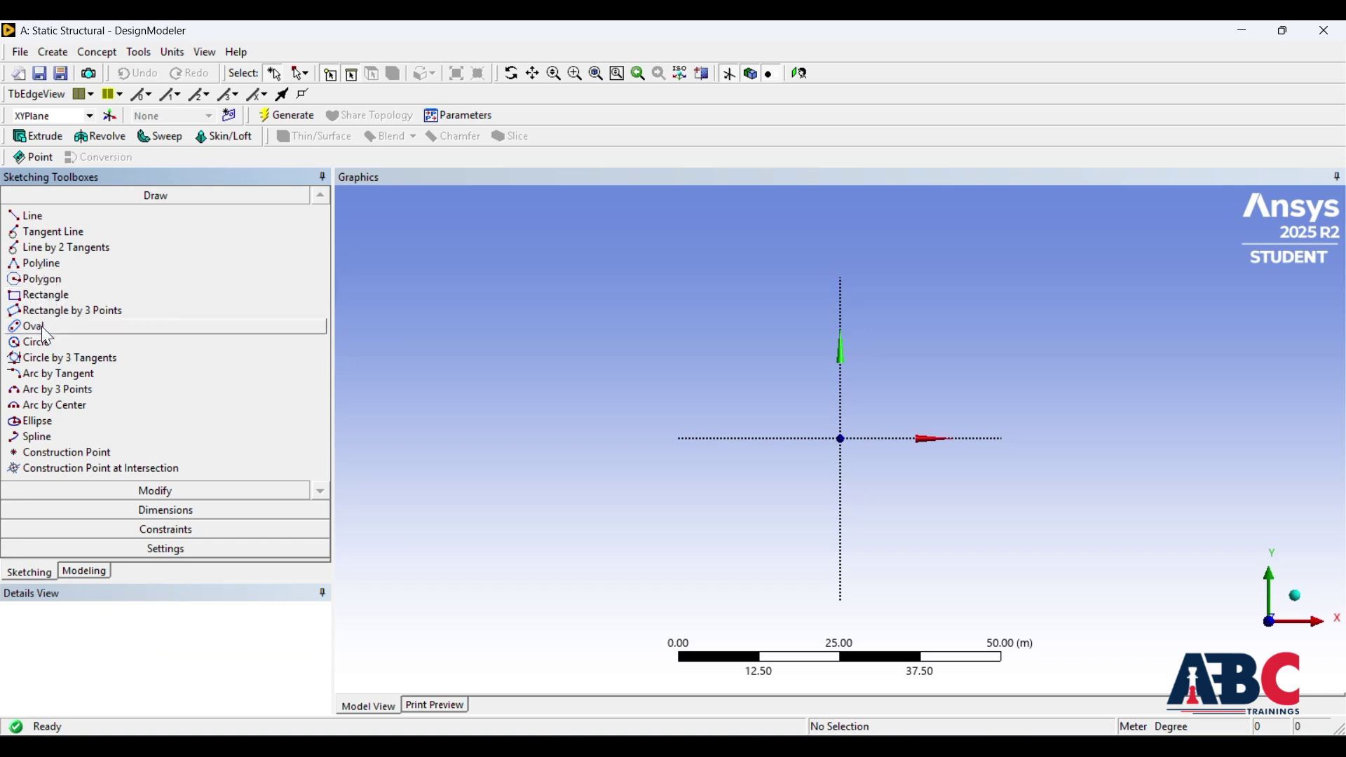
{"action": "left_click", "coordinate": [36, 343]}
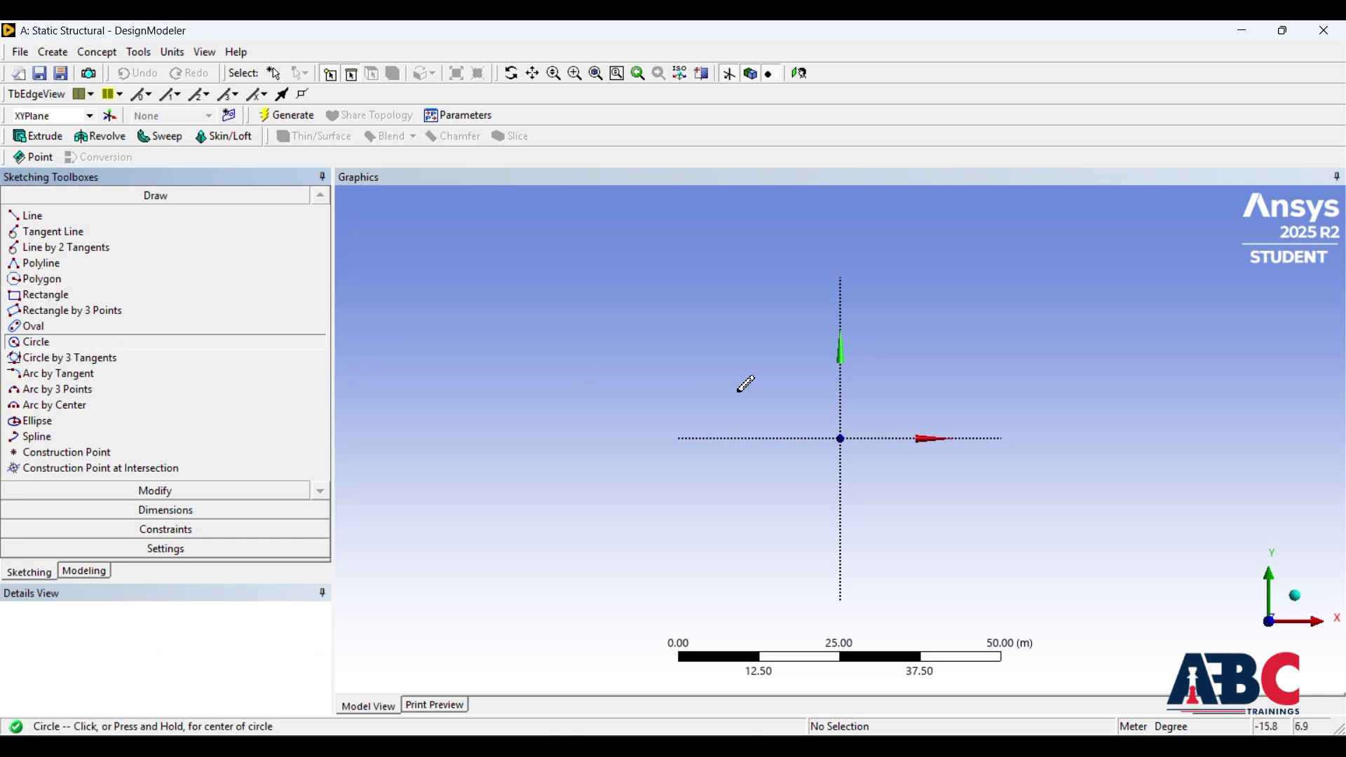
{"action": "left_click", "coordinate": [842, 439]}
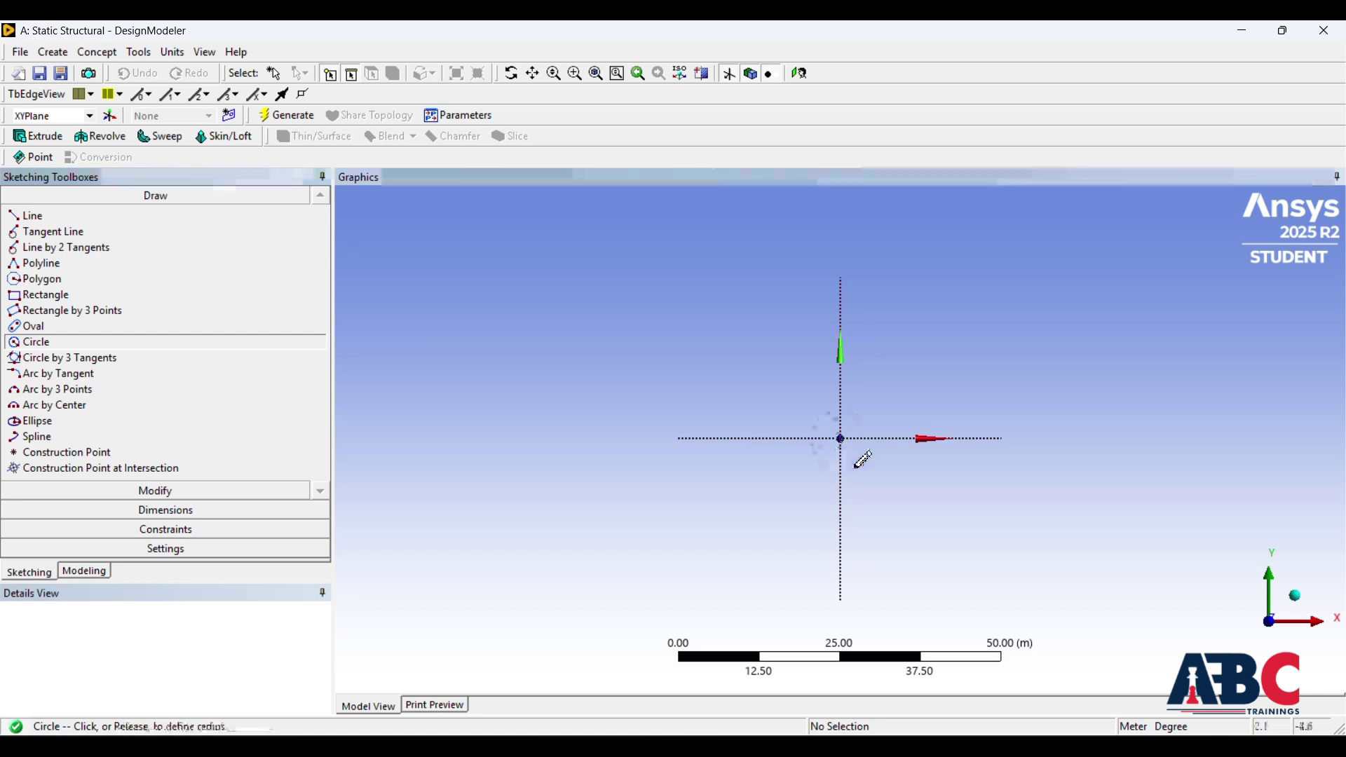
{"action": "left_click", "coordinate": [890, 482]}
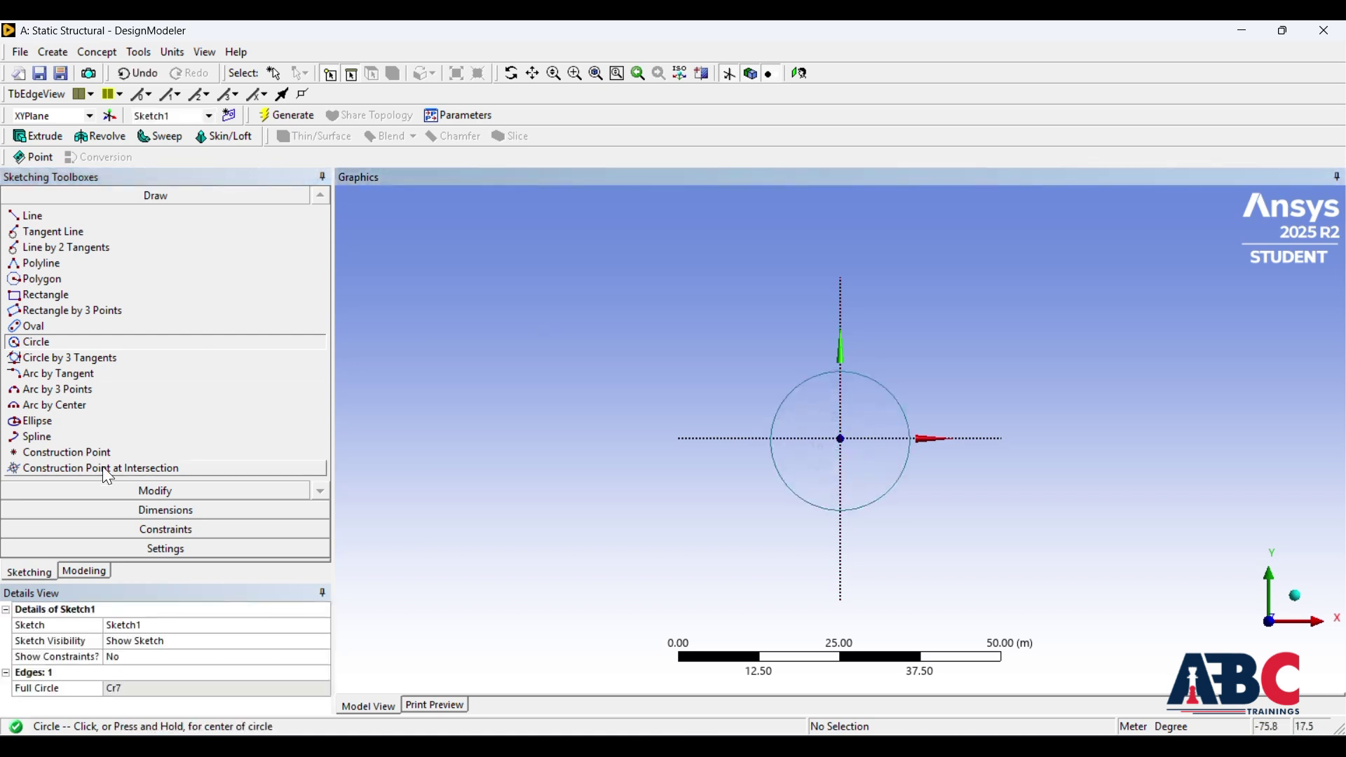
Add a diameter dimension to the origin-centred circle and set it to 10 m.
{"action": "left_click", "coordinate": [176, 510]}
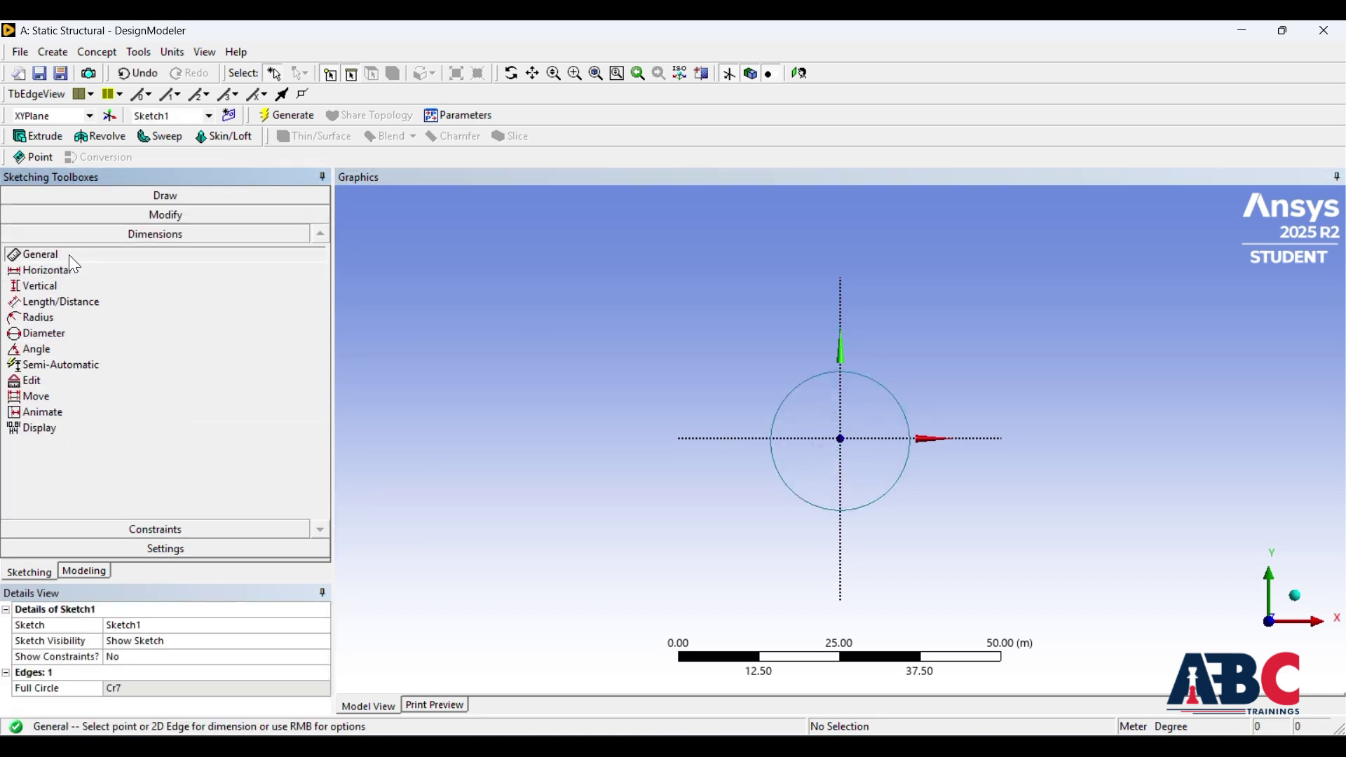
{"action": "left_click", "coordinate": [54, 338]}
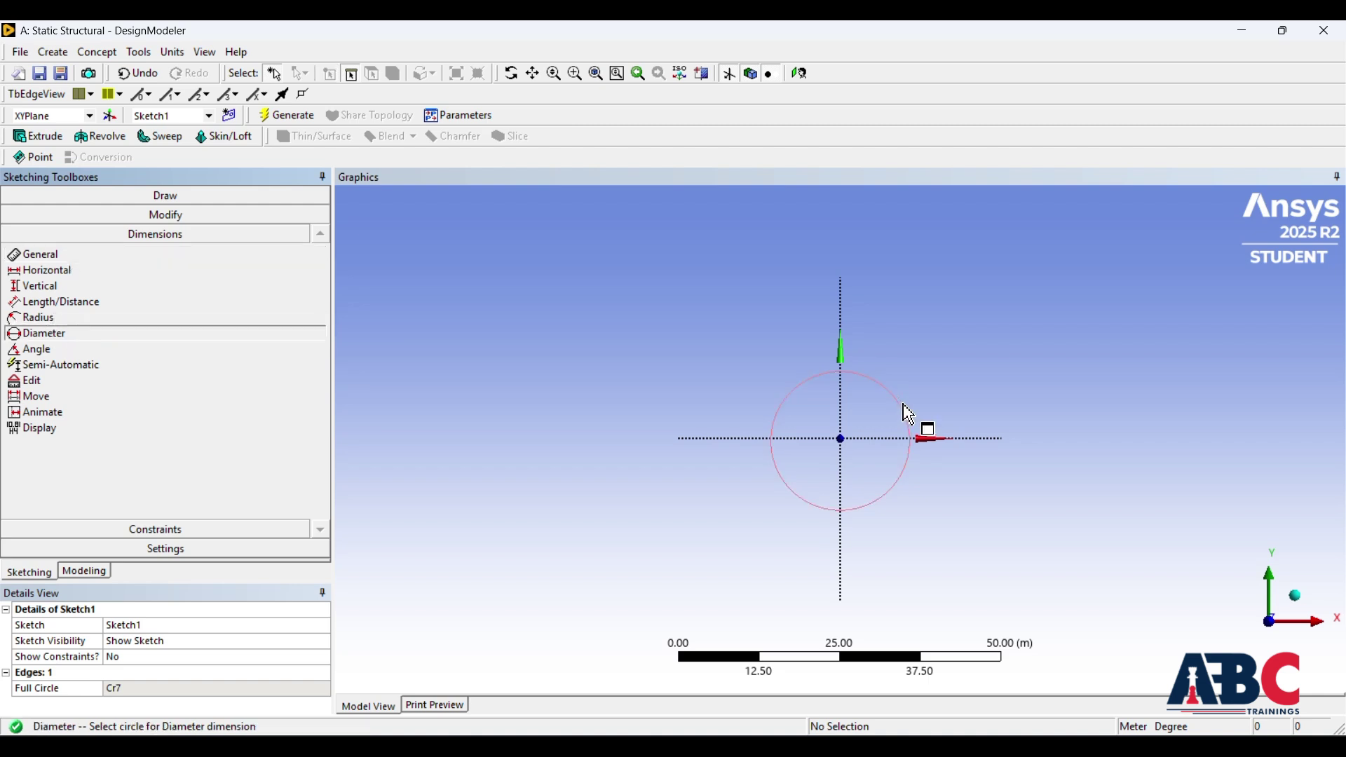
{"action": "left_click", "coordinate": [891, 392]}
{"action": "left_click", "coordinate": [921, 353]}
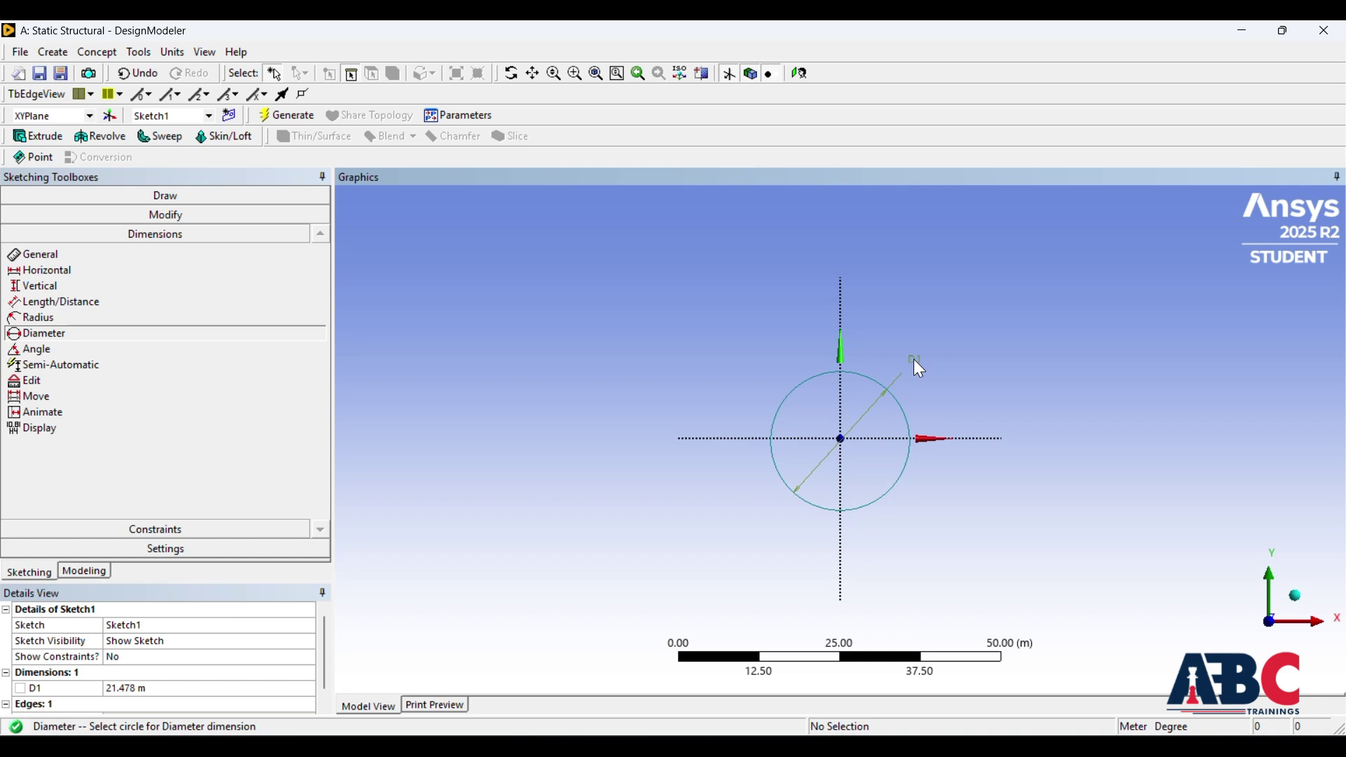
{"action": "left_click", "coordinate": [160, 690]}
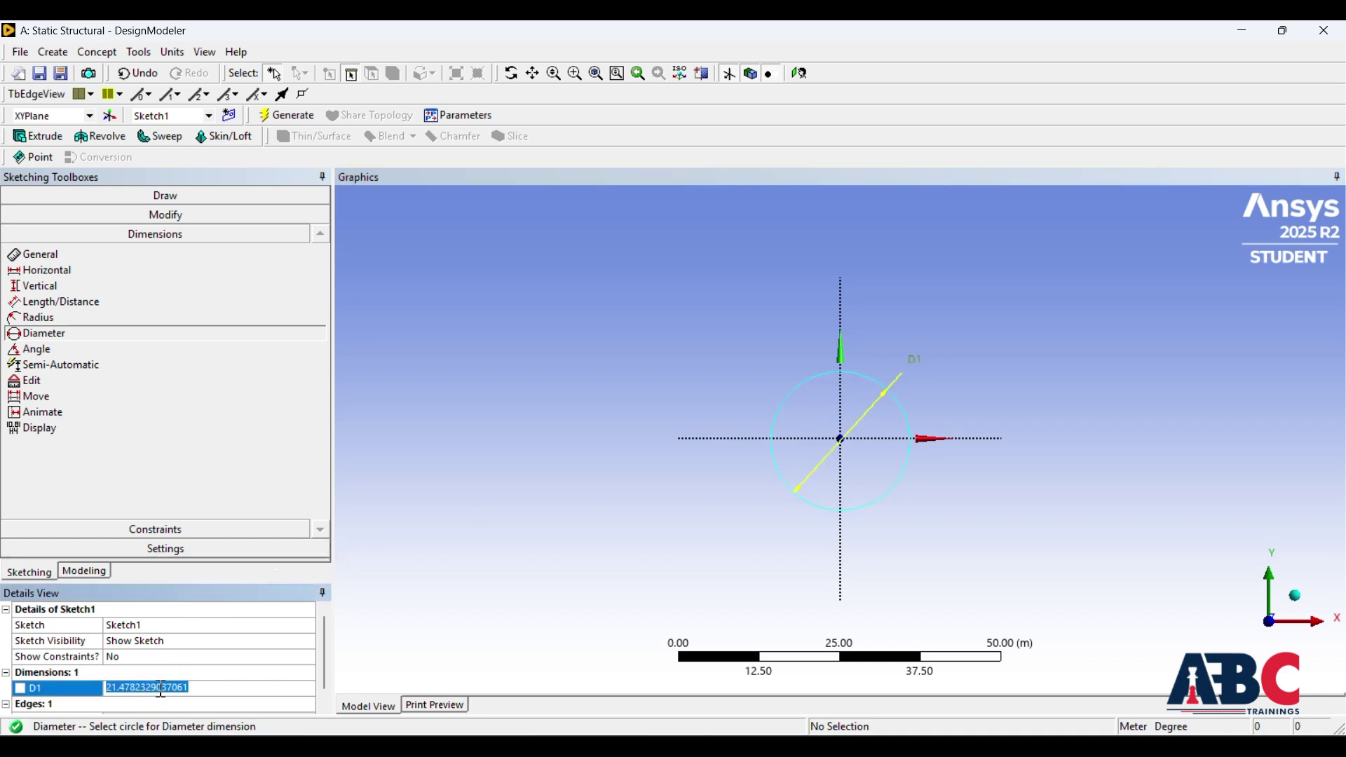
{"action": "type", "text": "10"}
{"action": "key", "text": "Return"}
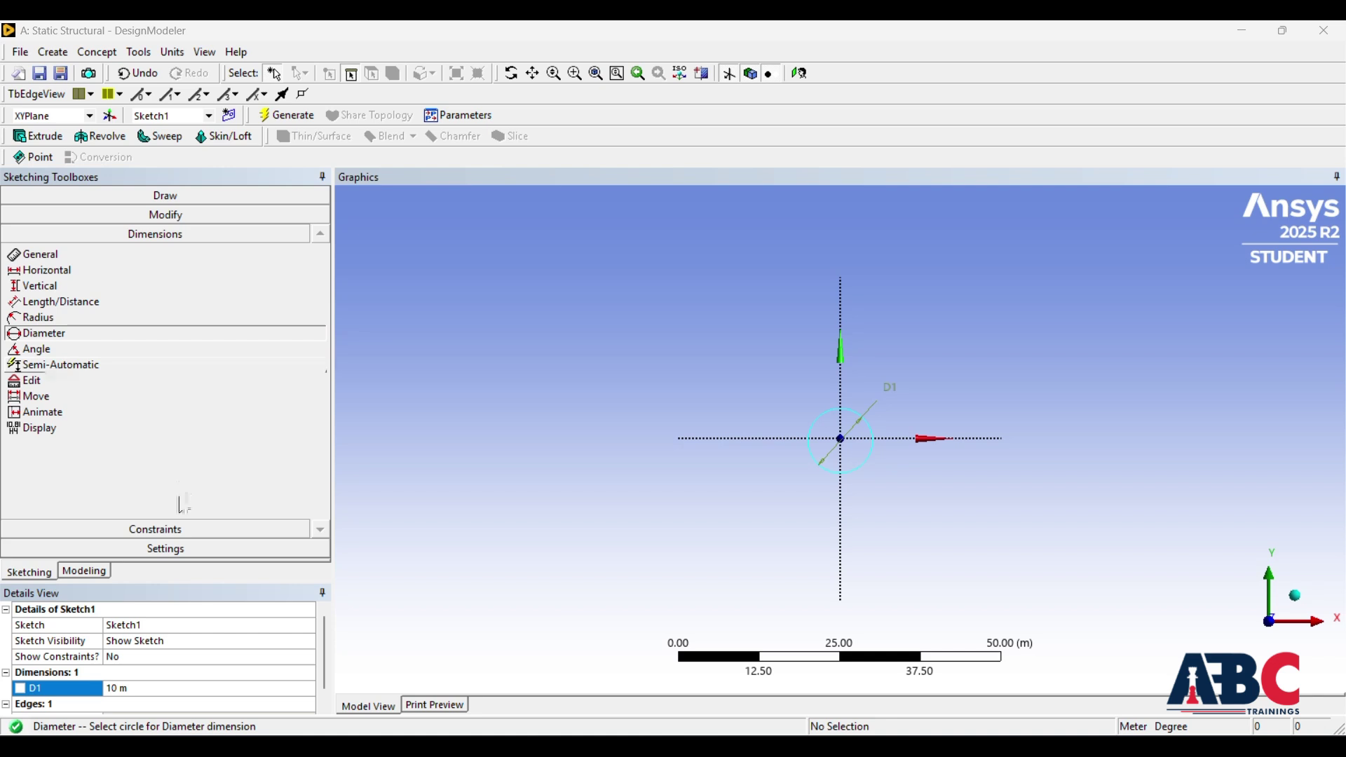
Extrude the 10 m circle sketch to a fixed depth of 50 m and generate the solid cylinder.
{"action": "left_click", "coordinate": [81, 572]}
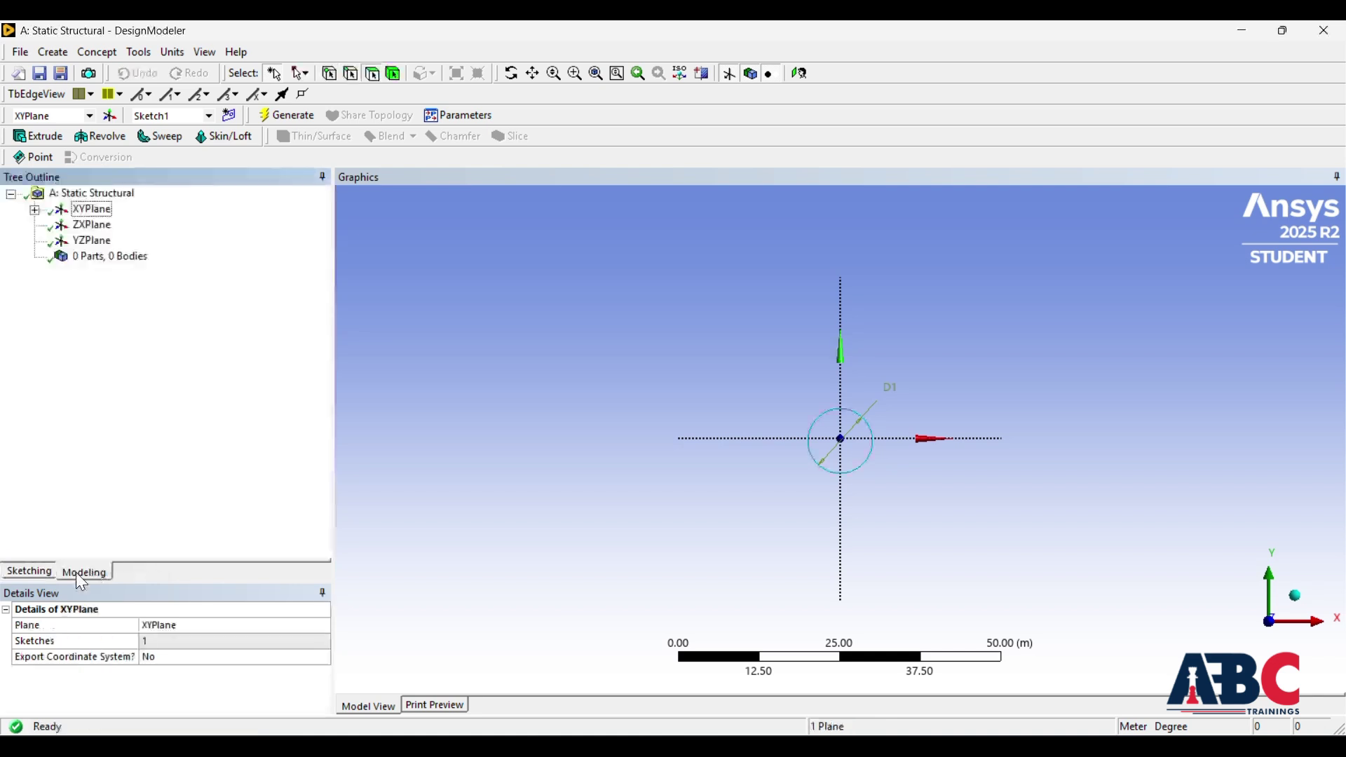
{"action": "left_click", "coordinate": [54, 138]}
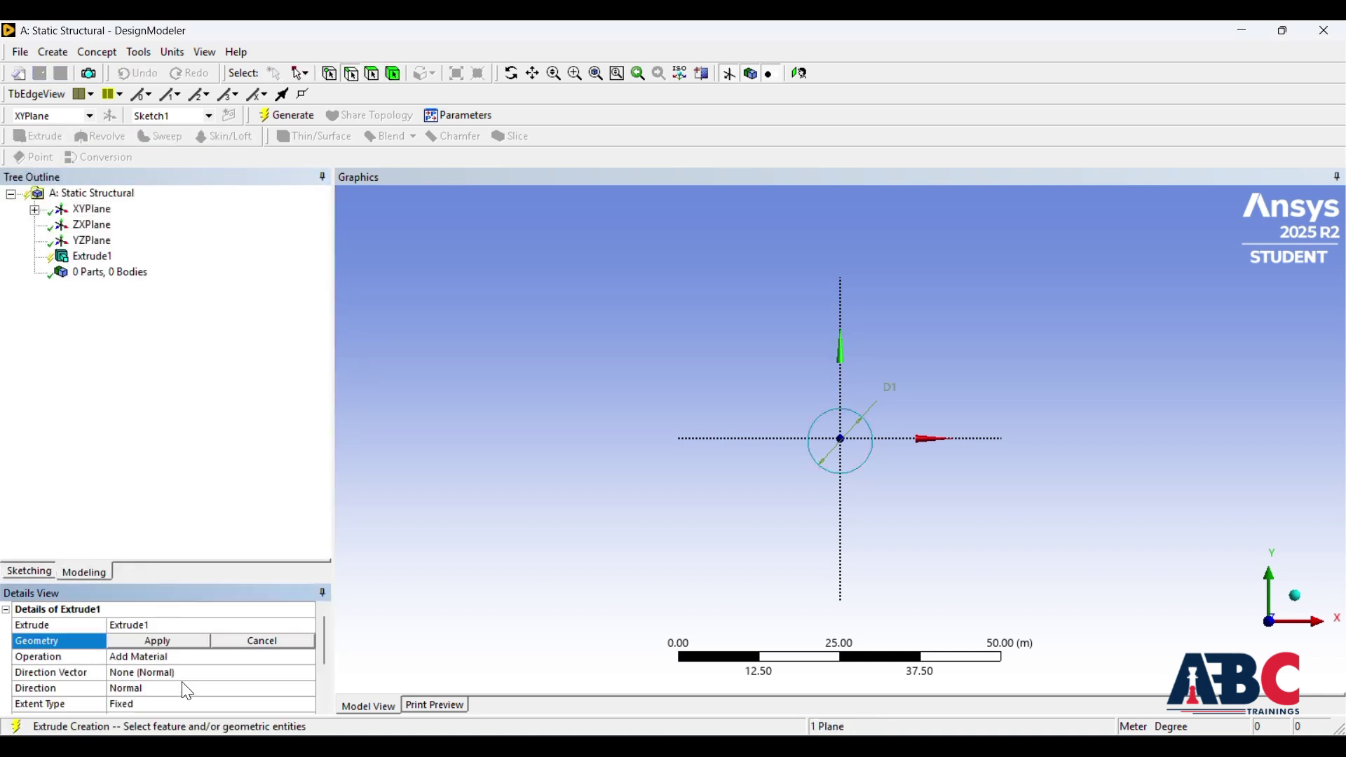
{"action": "left_click", "coordinate": [34, 210]}
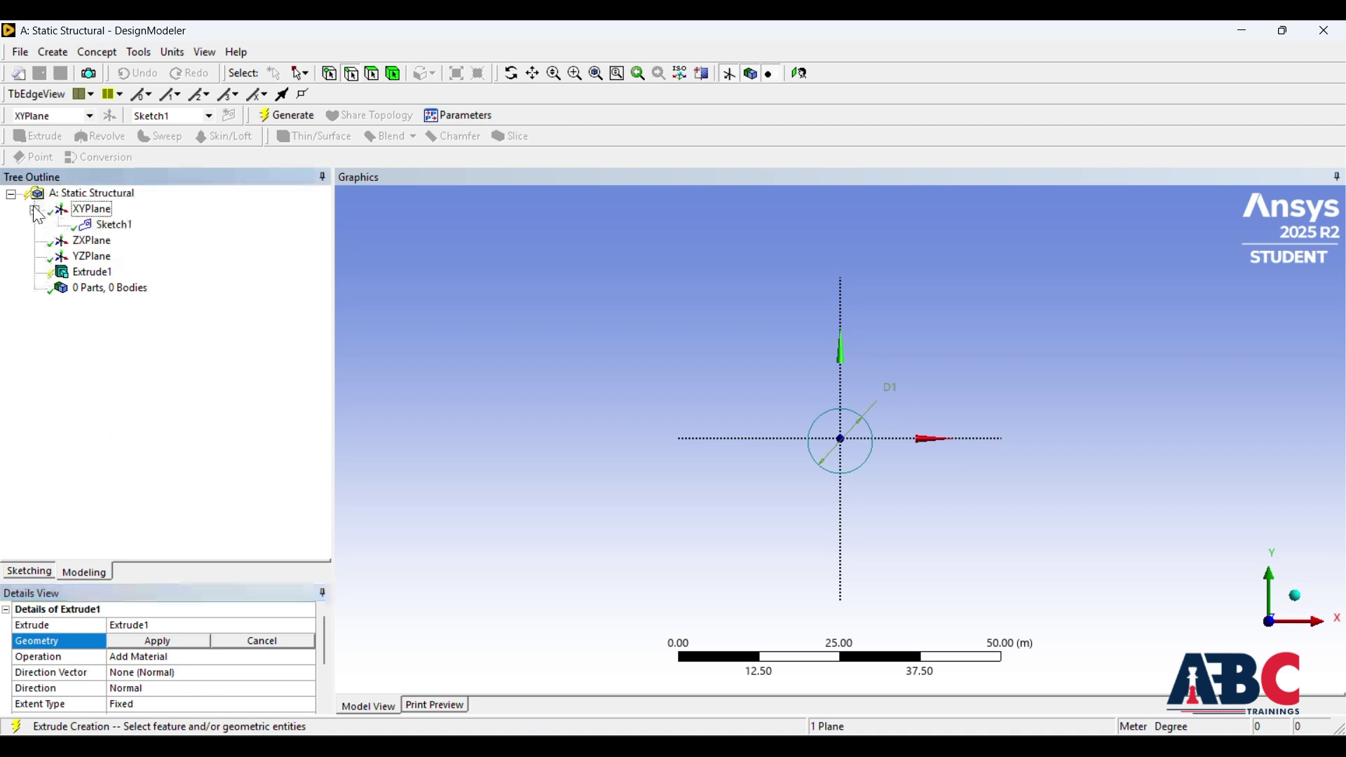
{"action": "left_click", "coordinate": [98, 226]}
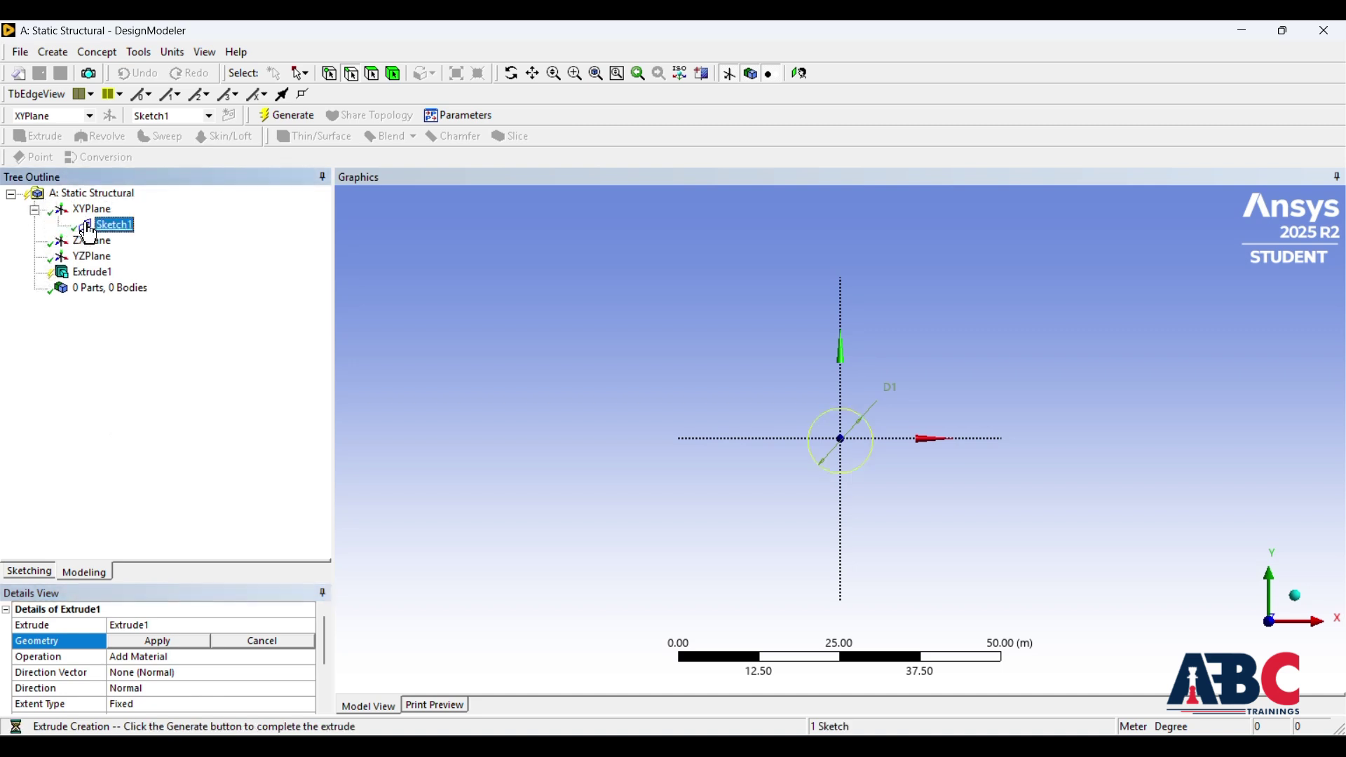
{"action": "left_click", "coordinate": [149, 644]}
{"action": "scroll", "coordinate": [162, 680], "scroll_direction": "down", "scroll_amount": 2}
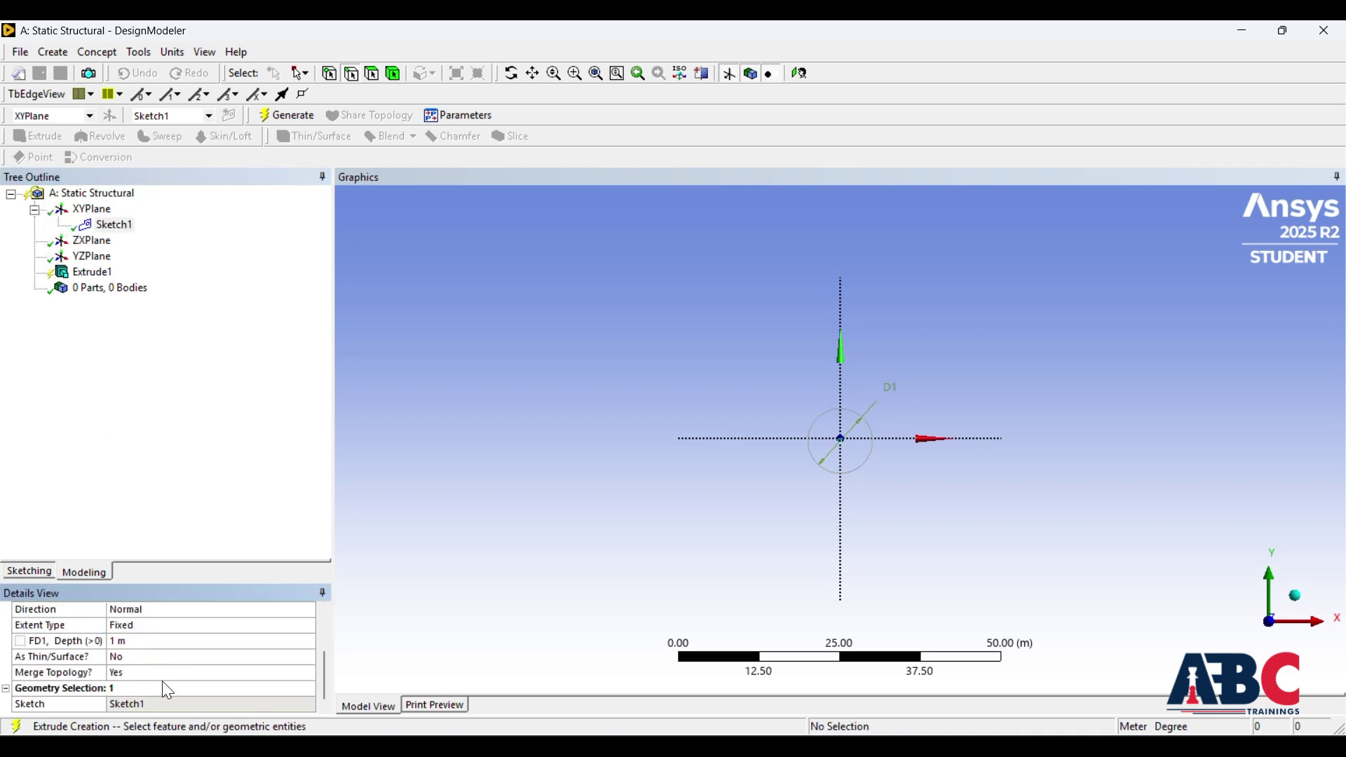
{"action": "left_click", "coordinate": [140, 644]}
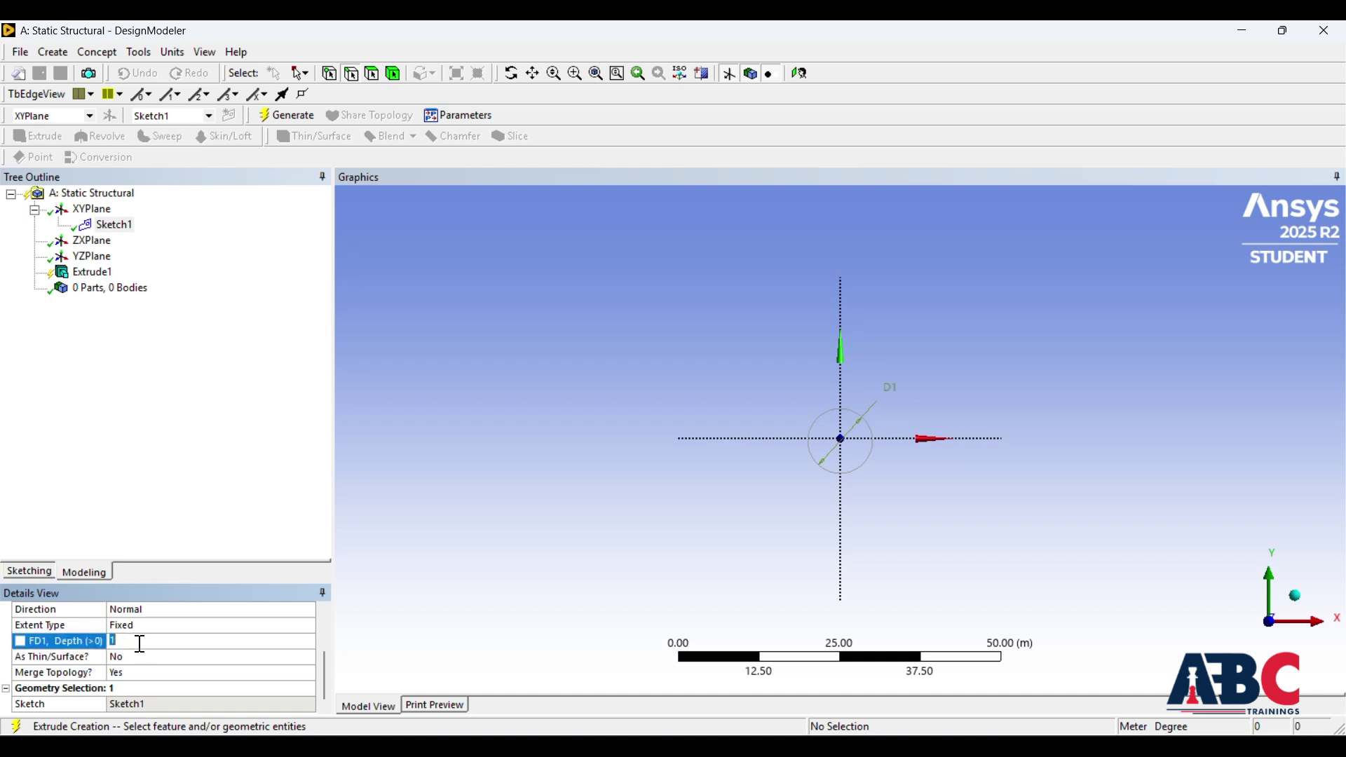
{"action": "type", "text": "50"}
{"action": "key", "text": "Return"}
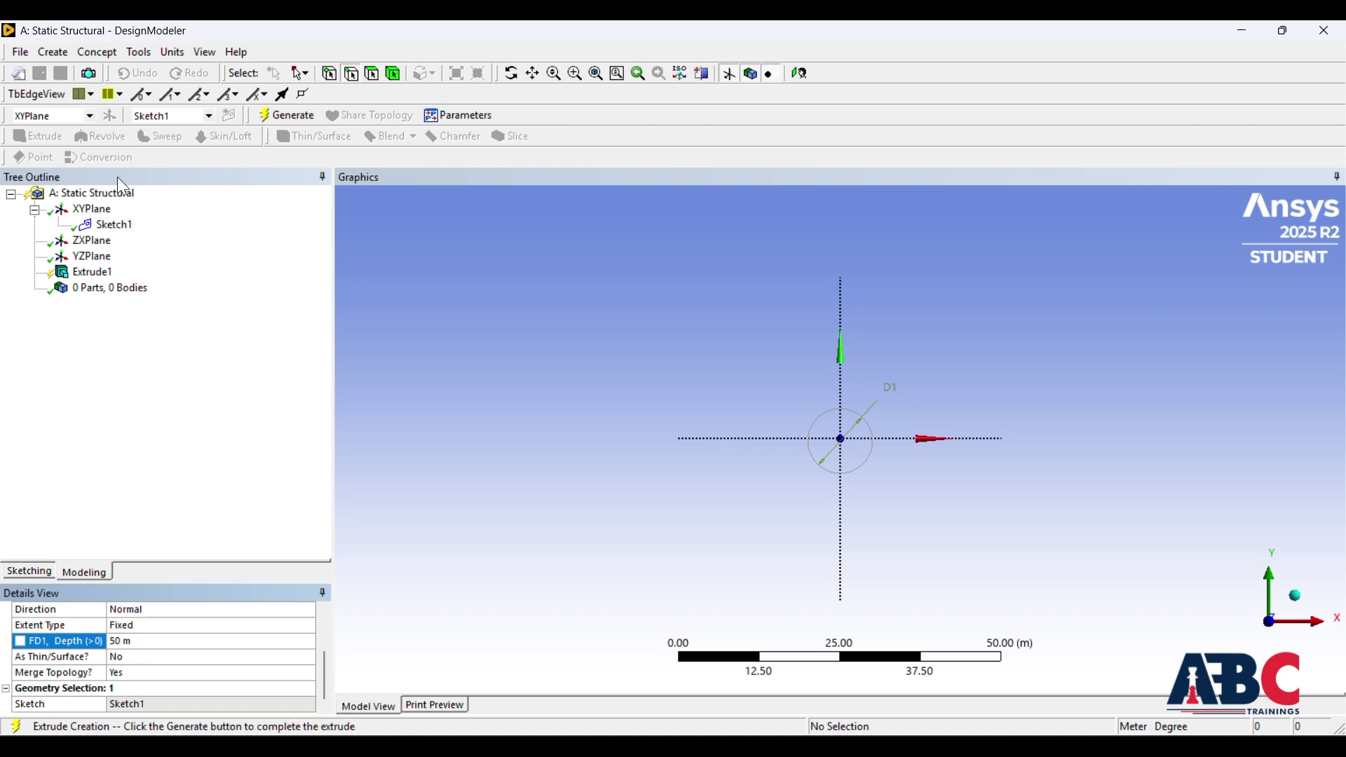
{"action": "left_click", "coordinate": [273, 117]}
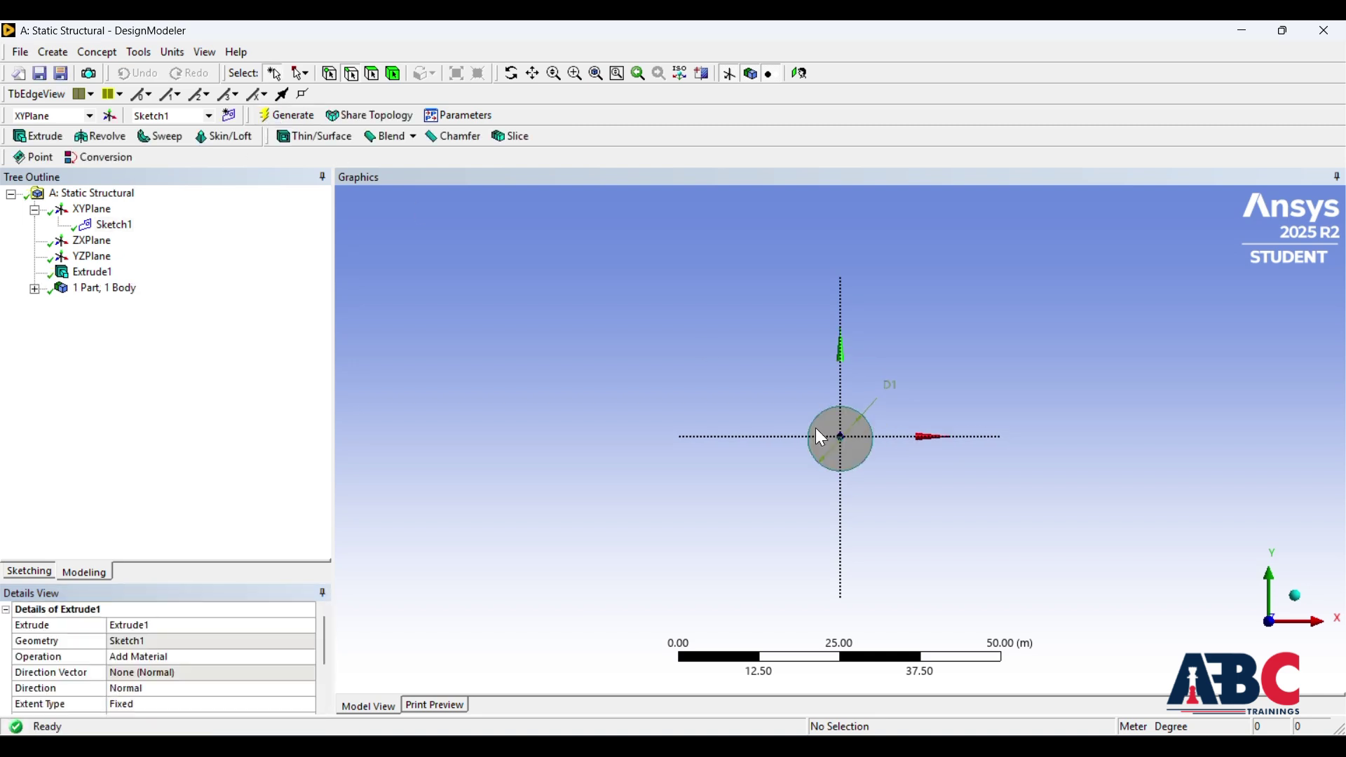
Sketch a concentric circle about 4.9 m in diameter on the far end face of the cylinder, viewed face-on.
{"action": "mouse_move", "coordinate": [745, 554]}
{"action": "middle_mouse_down"}
{"action": "mouse_move", "coordinate": [749, 514]}
{"action": "mouse_move", "coordinate": [748, 536]}
{"action": "middle_mouse_up"}
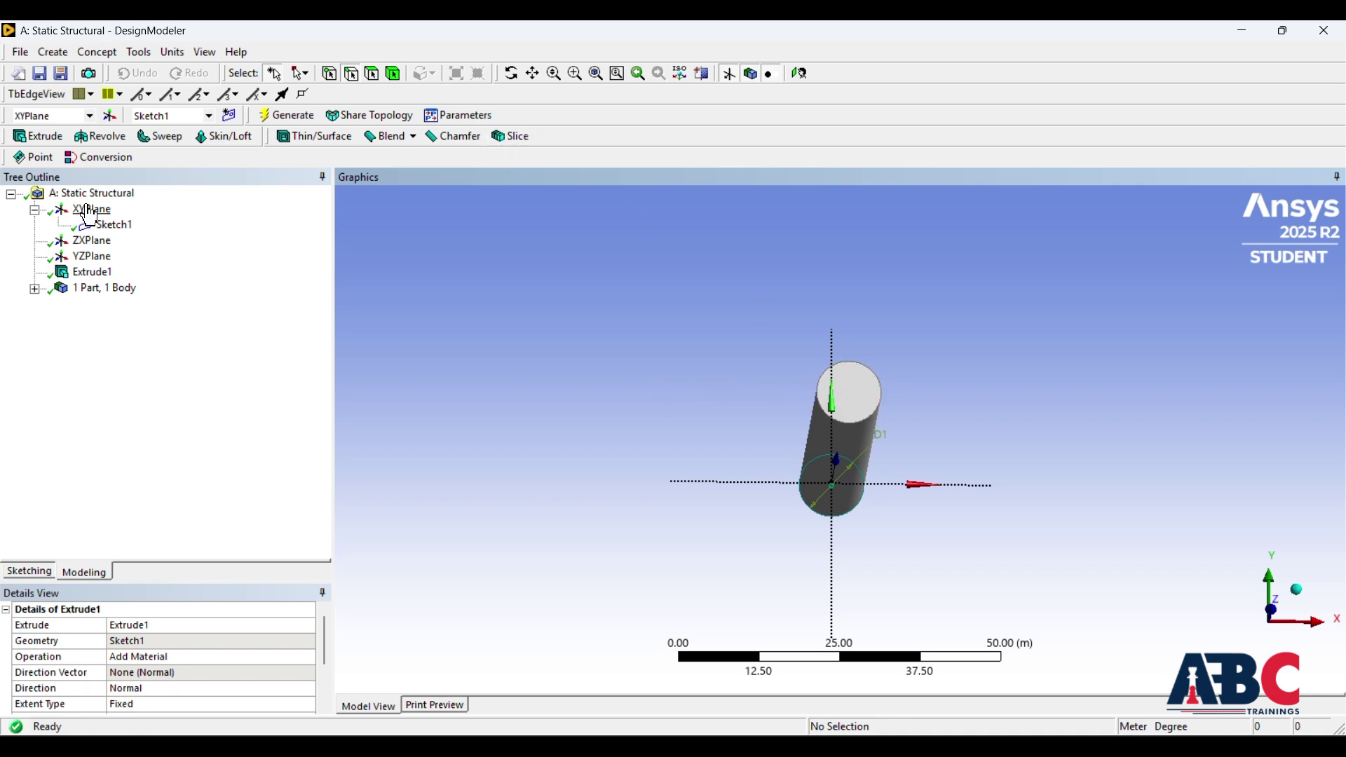
{"action": "left_click", "coordinate": [850, 393]}
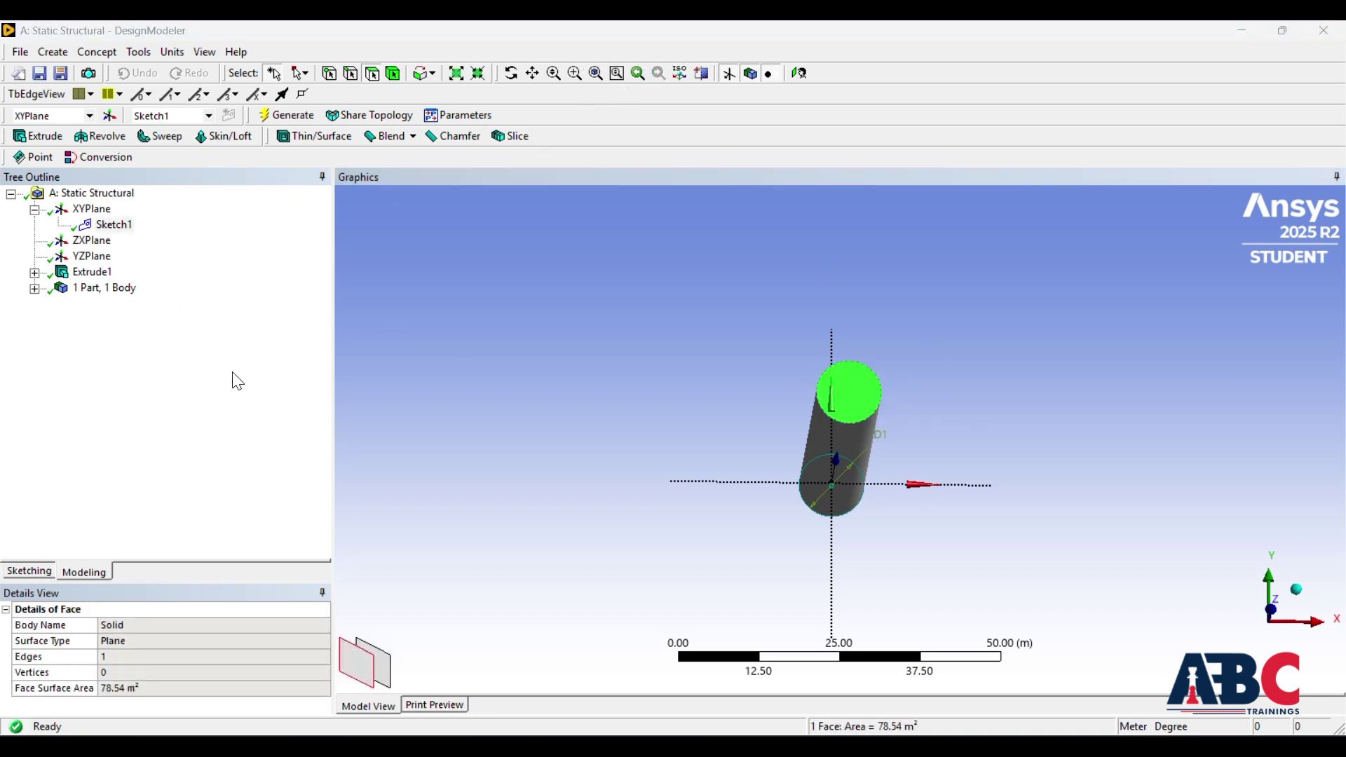
{"action": "left_click", "coordinate": [800, 72]}
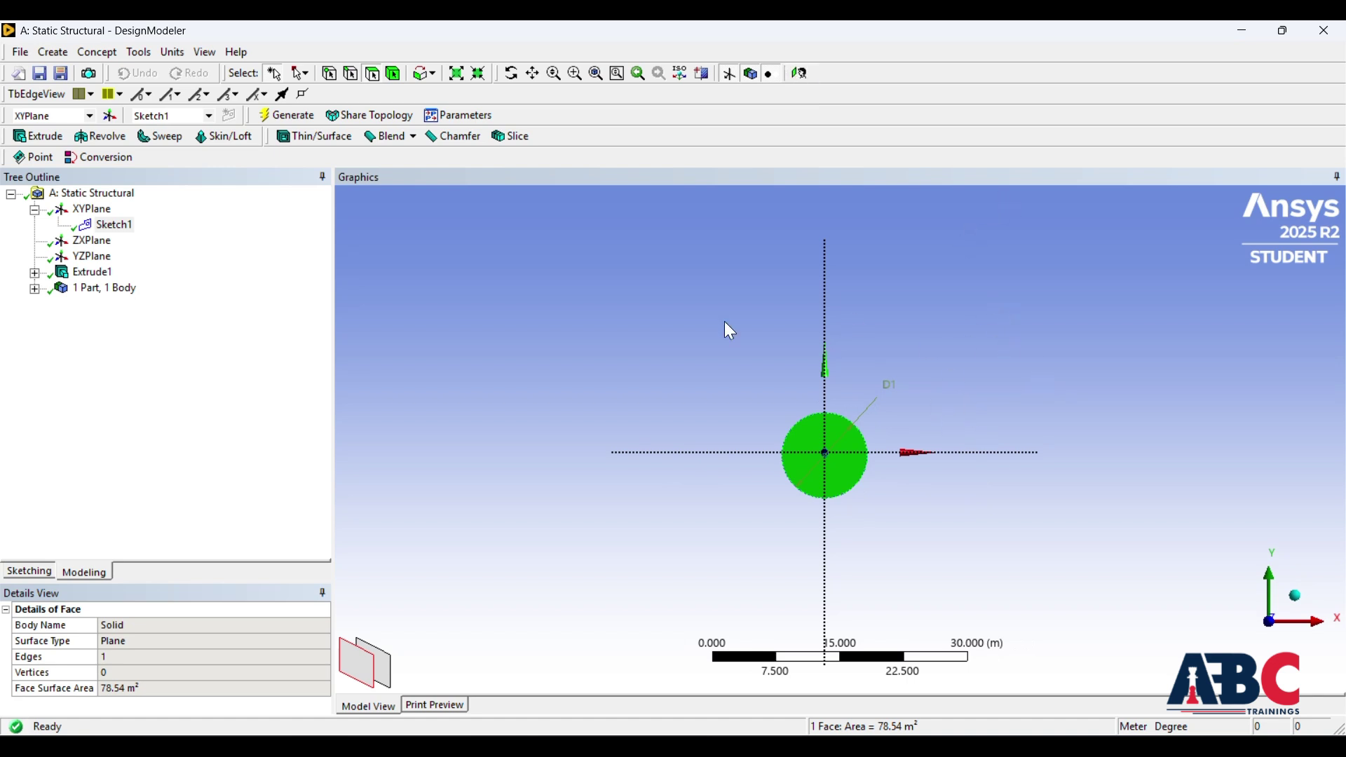
{"action": "left_click", "coordinate": [25, 570]}
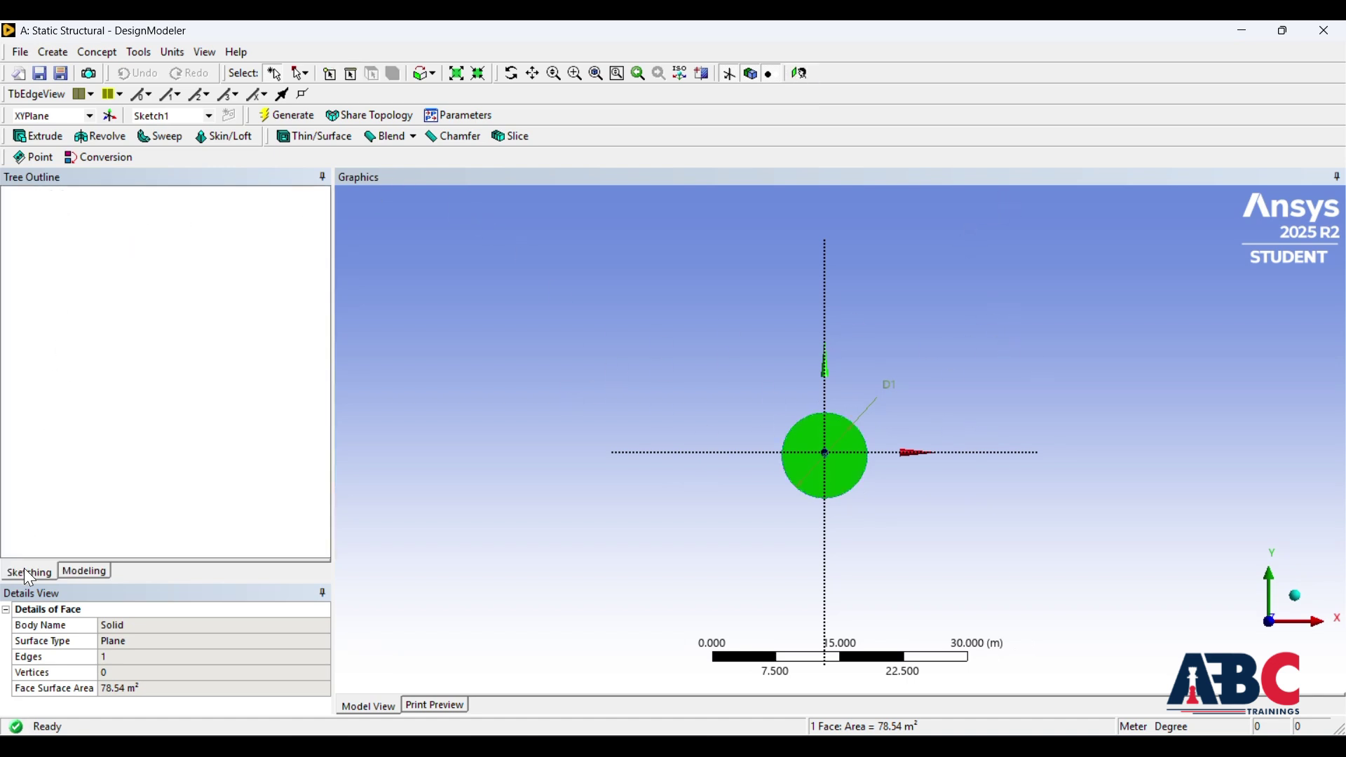
{"action": "left_click", "coordinate": [35, 343]}
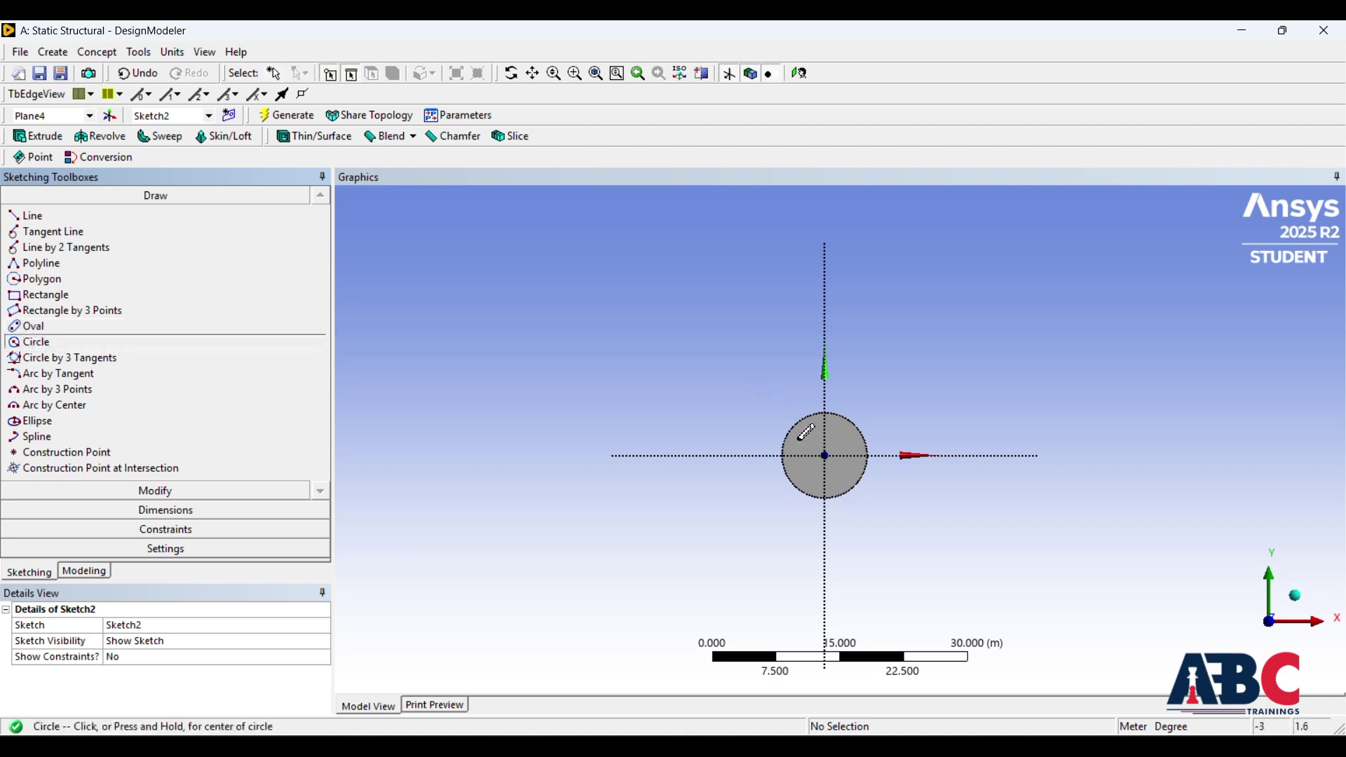
{"action": "left_click", "coordinate": [826, 456]}
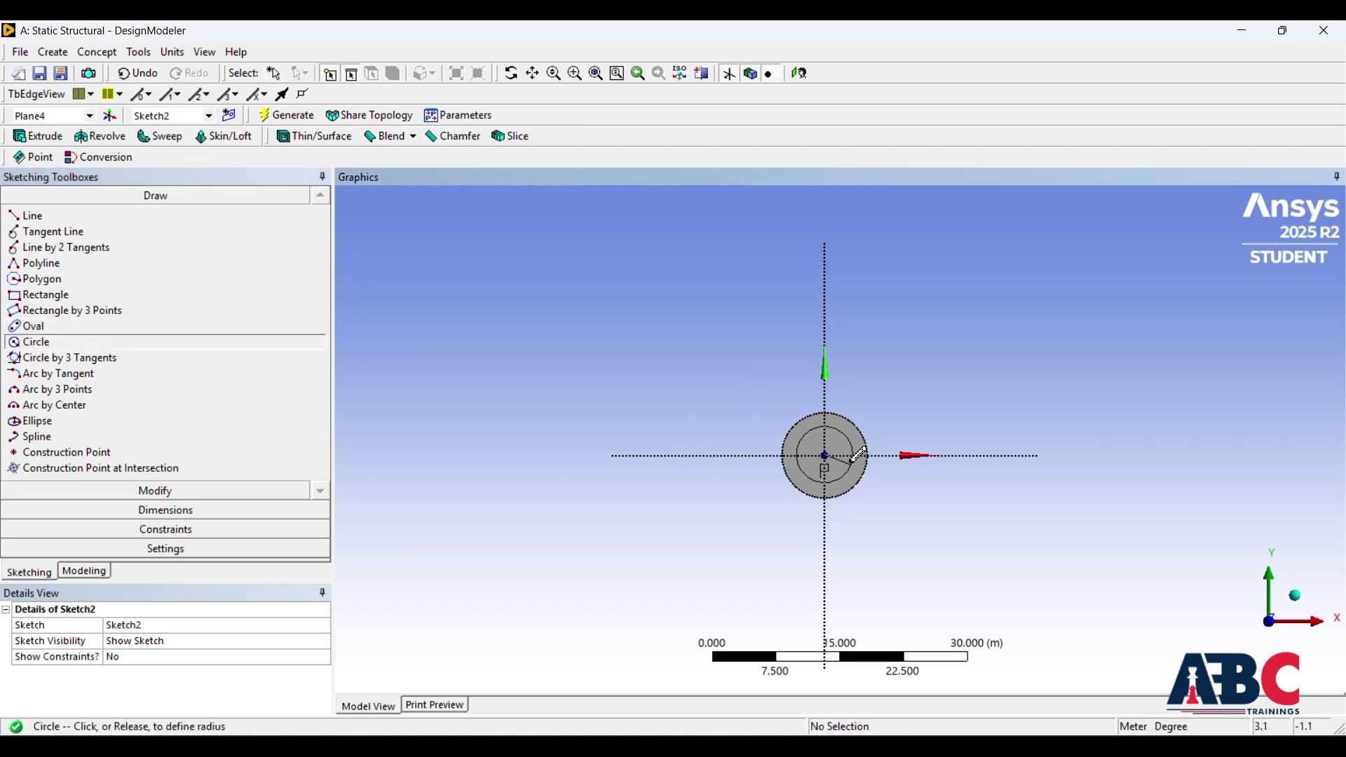
{"action": "left_click", "coordinate": [845, 441]}
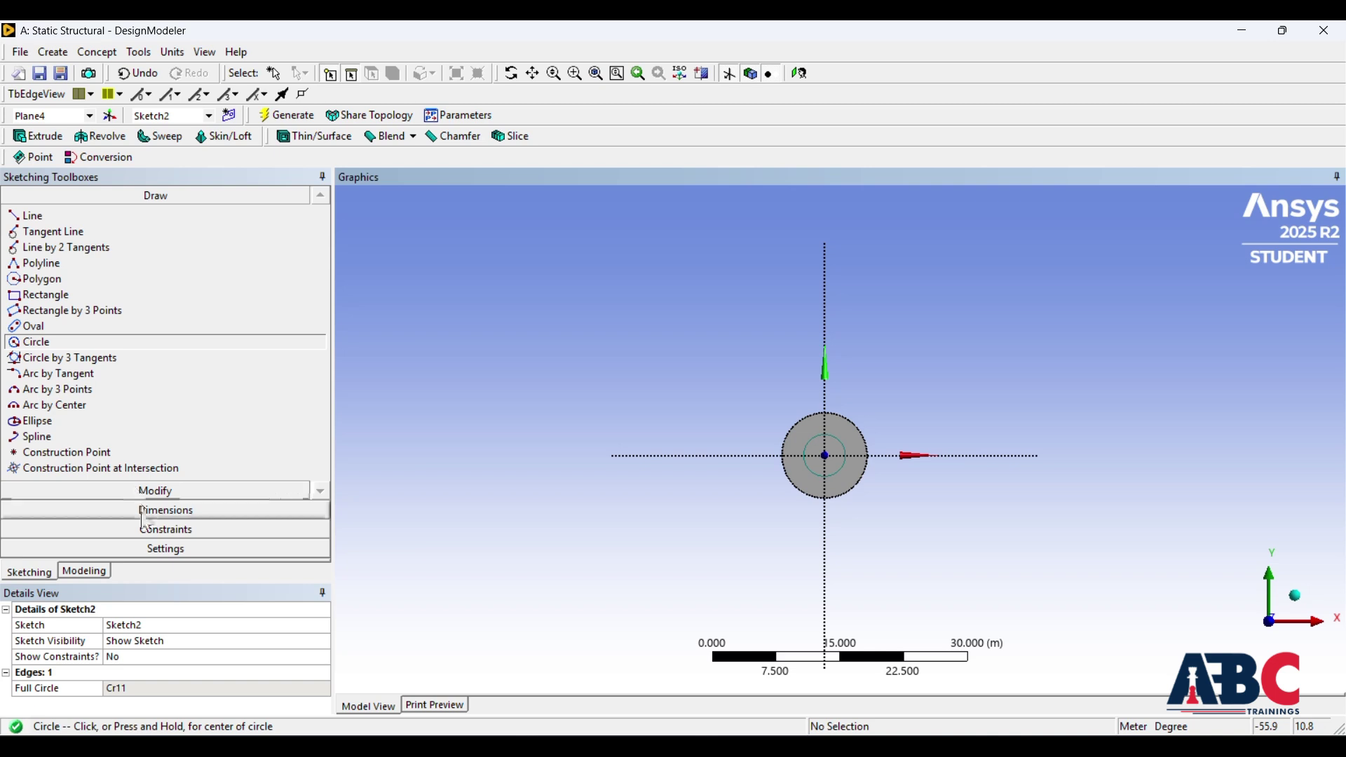
Add a diameter dimension to the inner circle on the end face and set it to 5 m.
{"action": "left_click", "coordinate": [56, 510]}
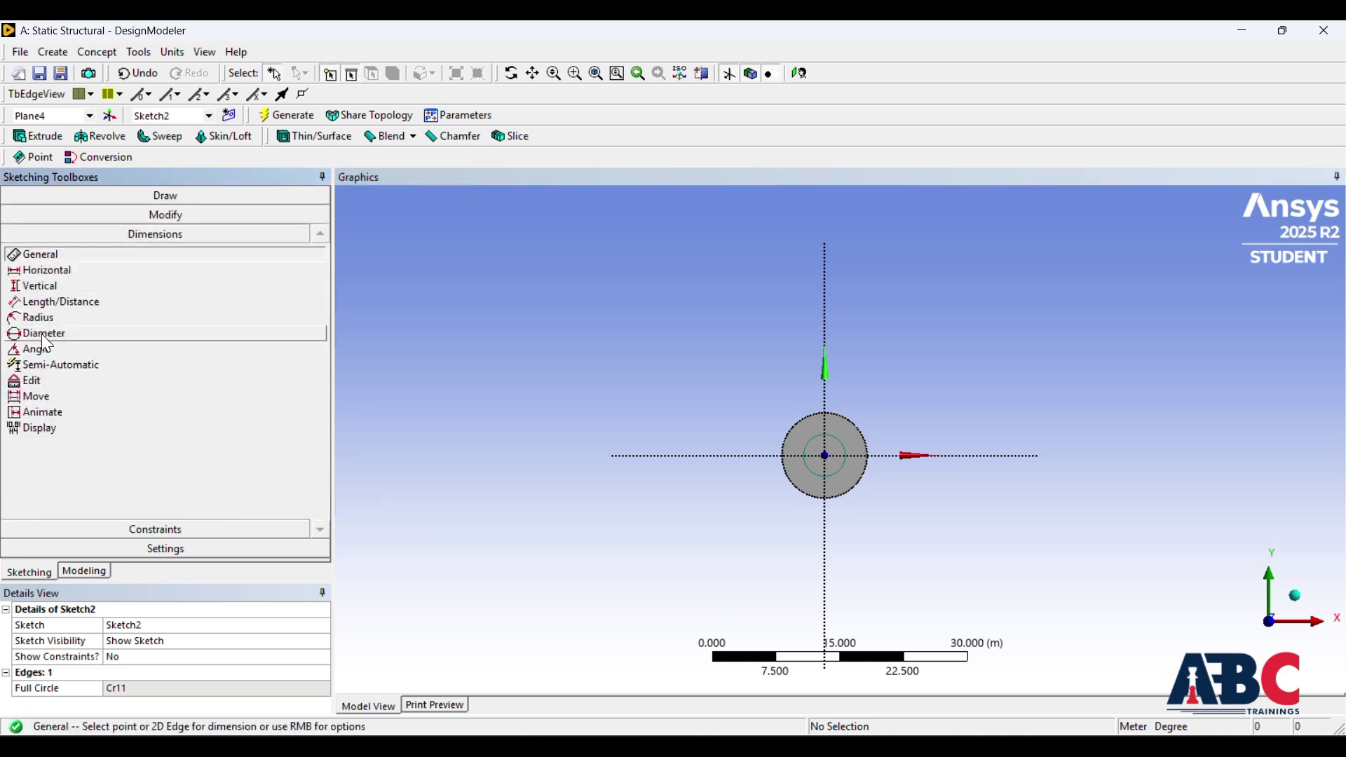
{"action": "left_click", "coordinate": [44, 340]}
{"action": "left_click", "coordinate": [839, 438]}
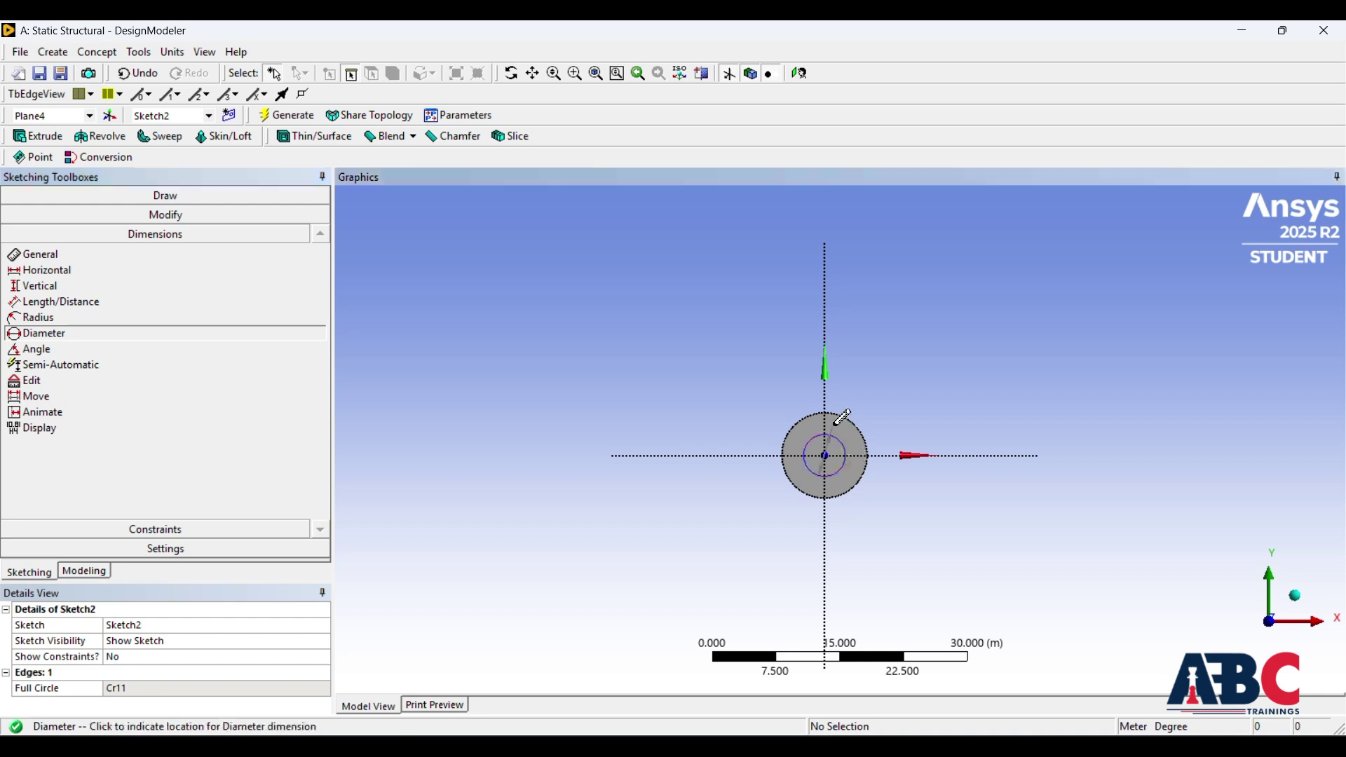
{"action": "left_click", "coordinate": [878, 398]}
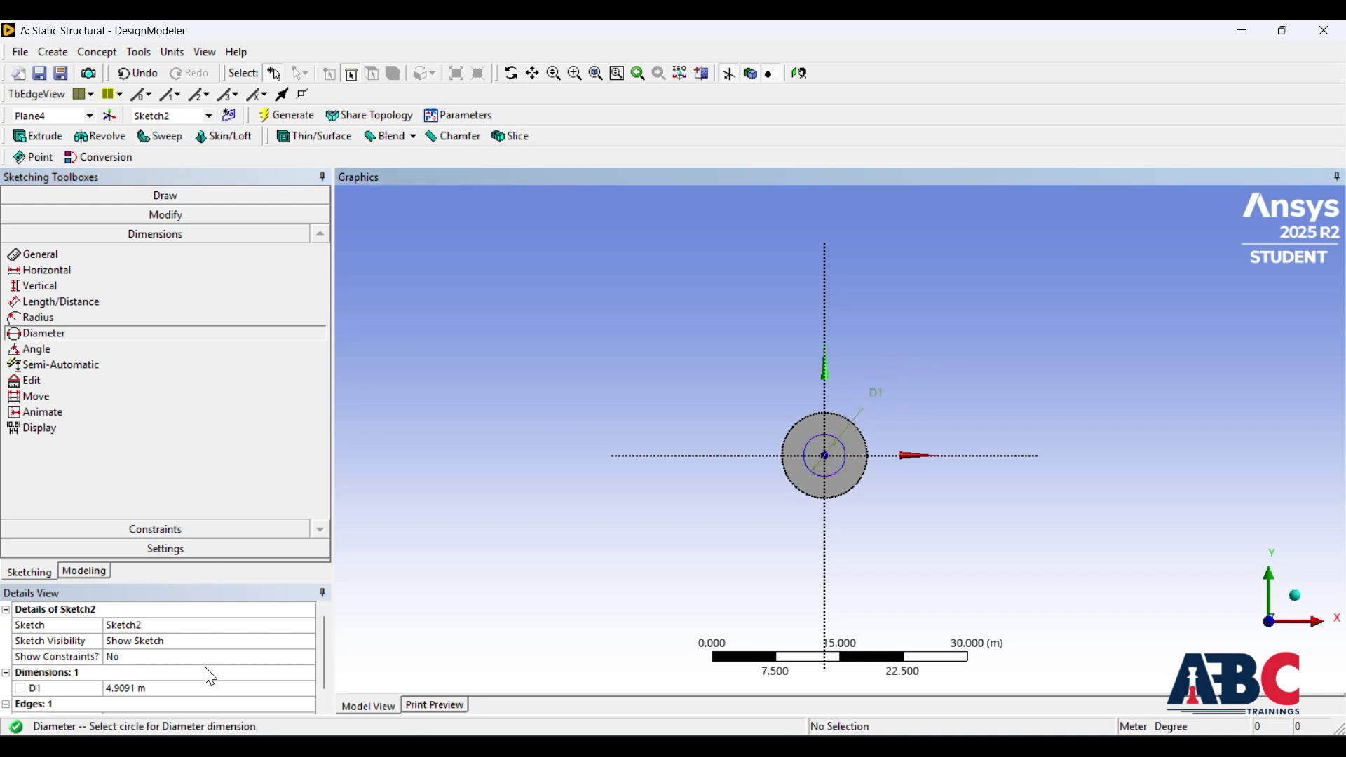
{"action": "left_click", "coordinate": [200, 688]}
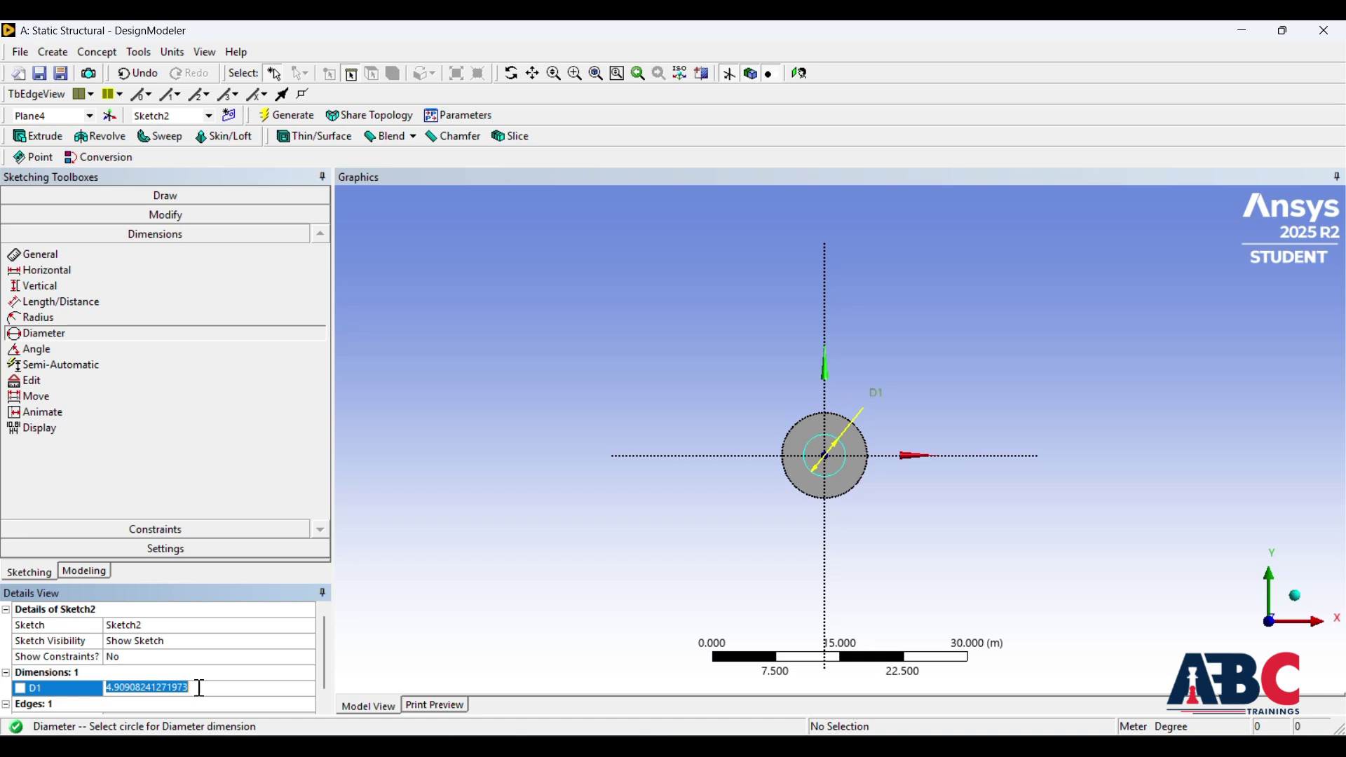
{"action": "type", "text": "5"}
{"action": "key", "text": "Return"}
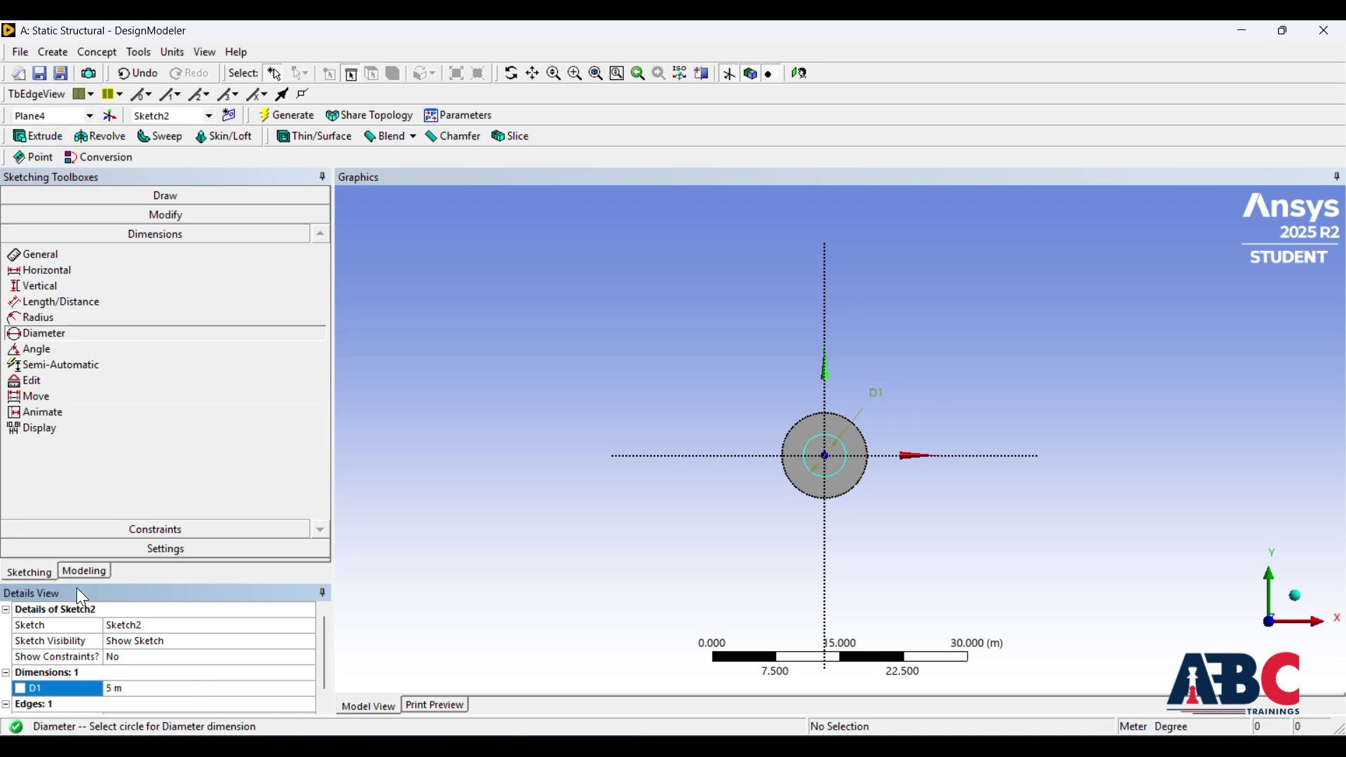
Extrude the 5 m circle sketch on the cylinder's end face to a fixed depth of 40 m and generate the stepped shaft.
{"action": "left_click", "coordinate": [84, 571]}
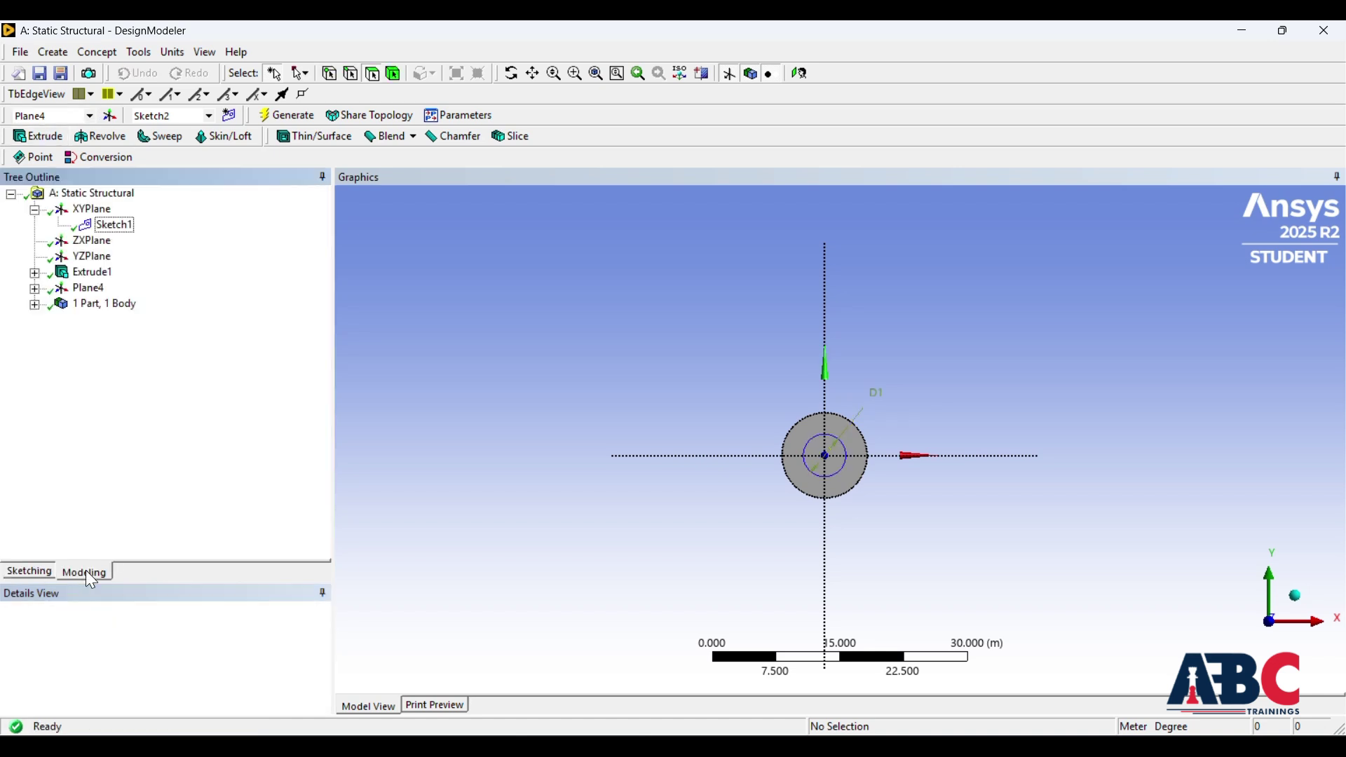
{"action": "left_click", "coordinate": [39, 137]}
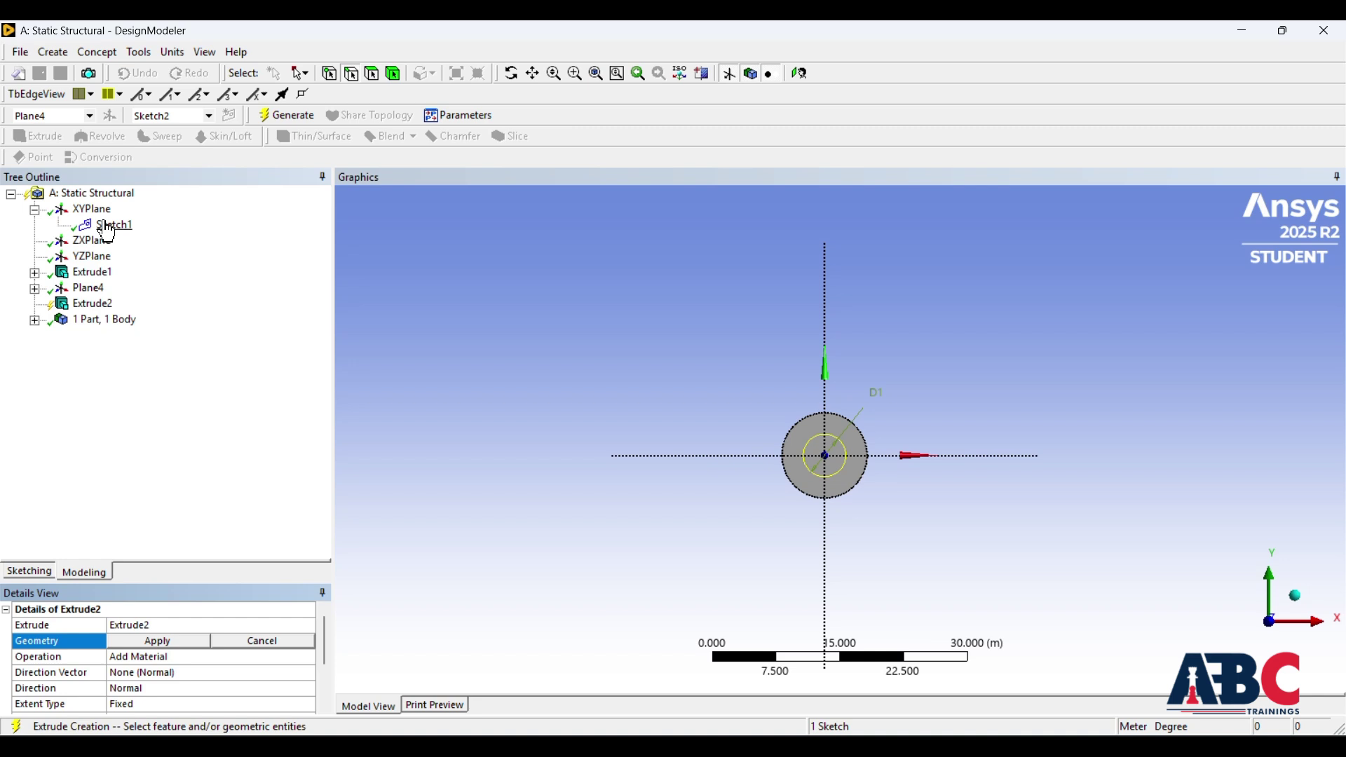
{"action": "left_click", "coordinate": [844, 449]}
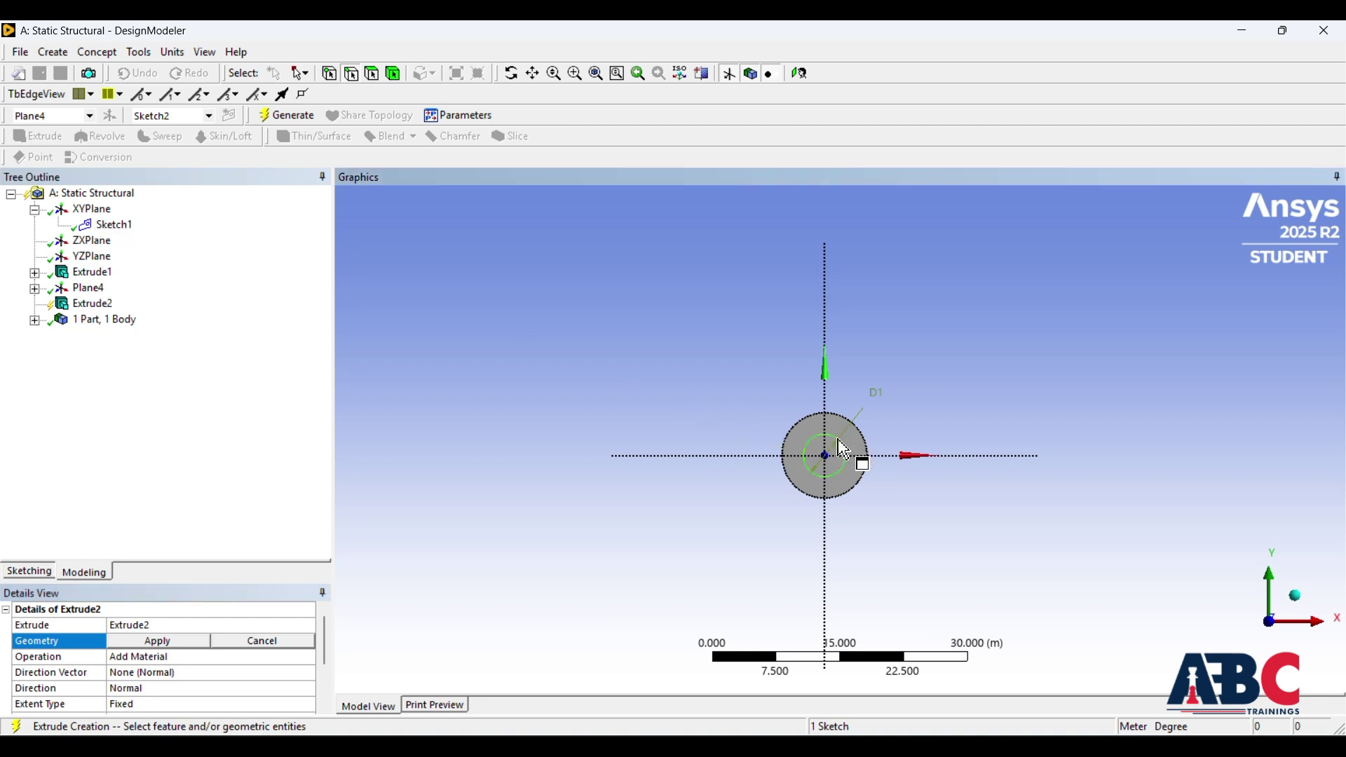
{"action": "left_click", "coordinate": [158, 642]}
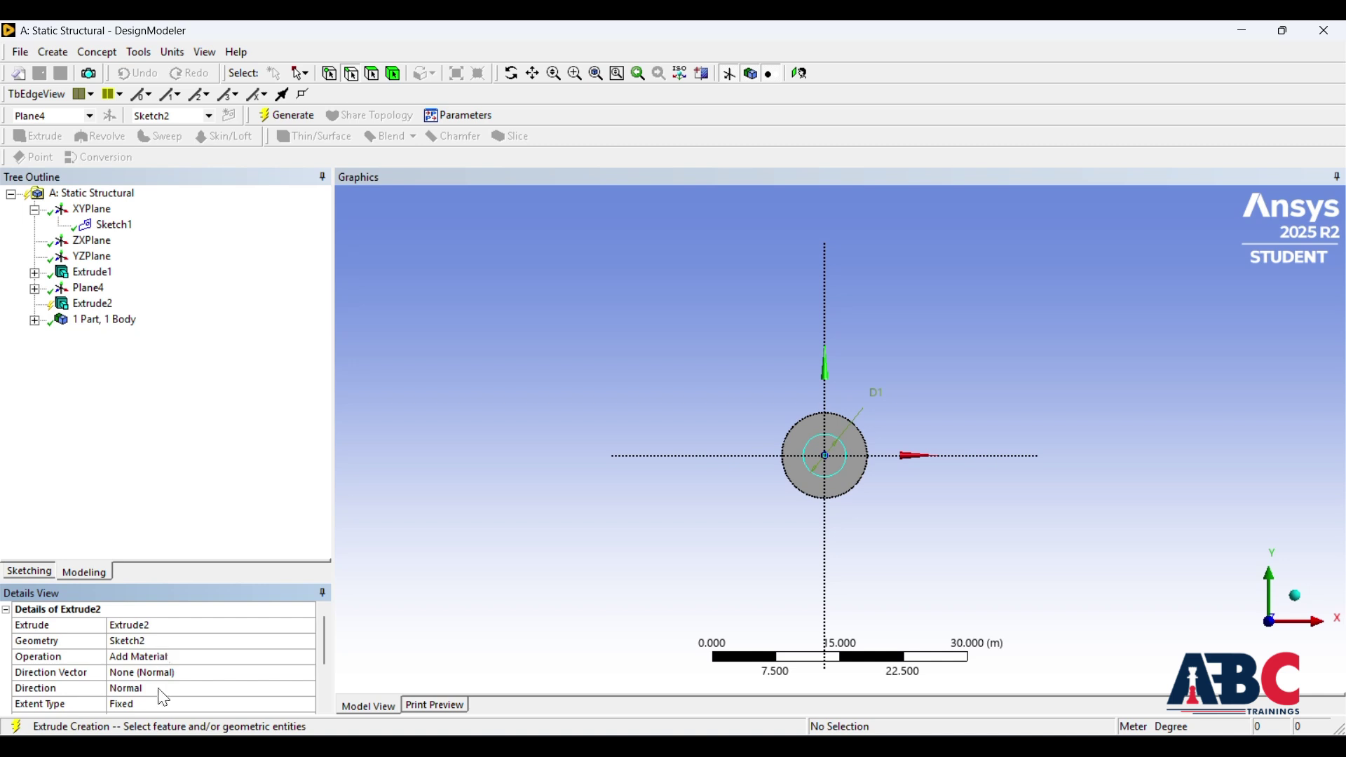
{"action": "scroll", "coordinate": [175, 689], "scroll_direction": "down", "scroll_amount": 2}
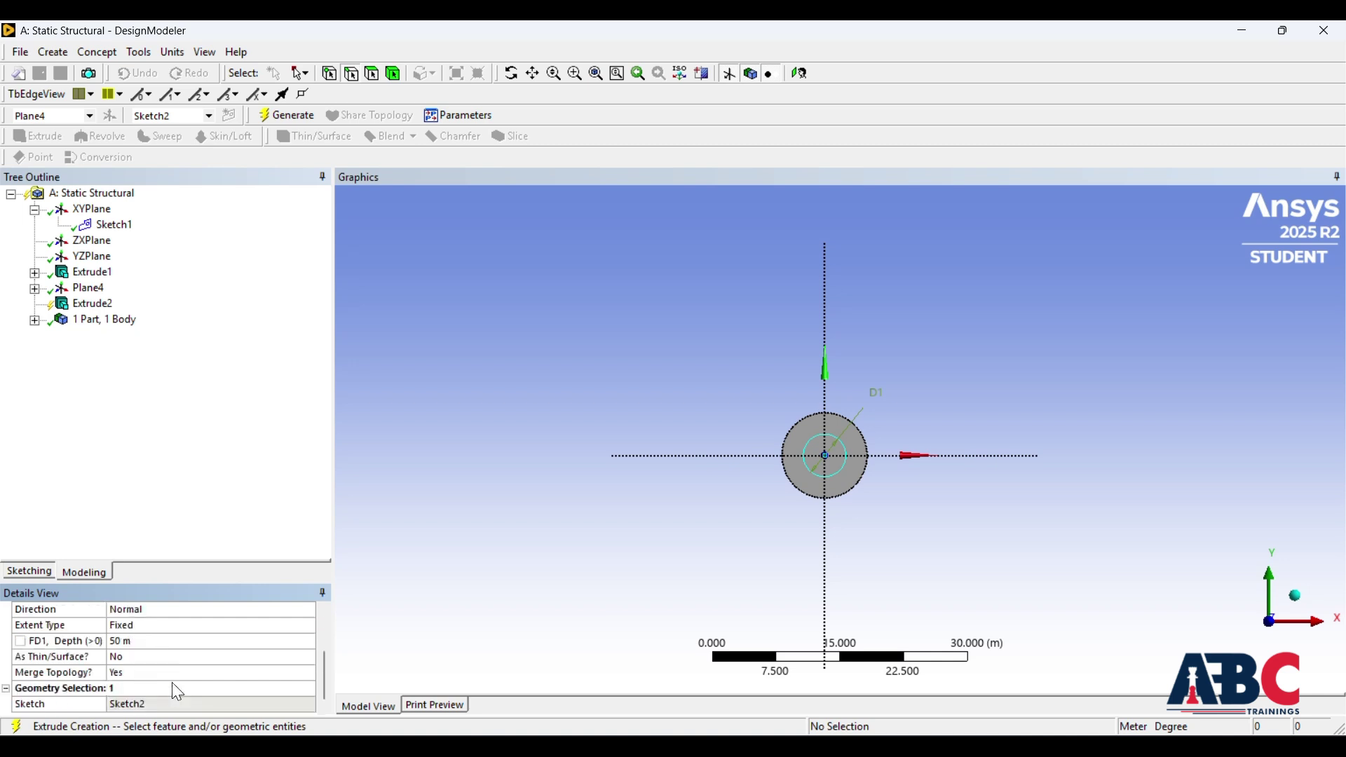
{"action": "left_click", "coordinate": [165, 640]}
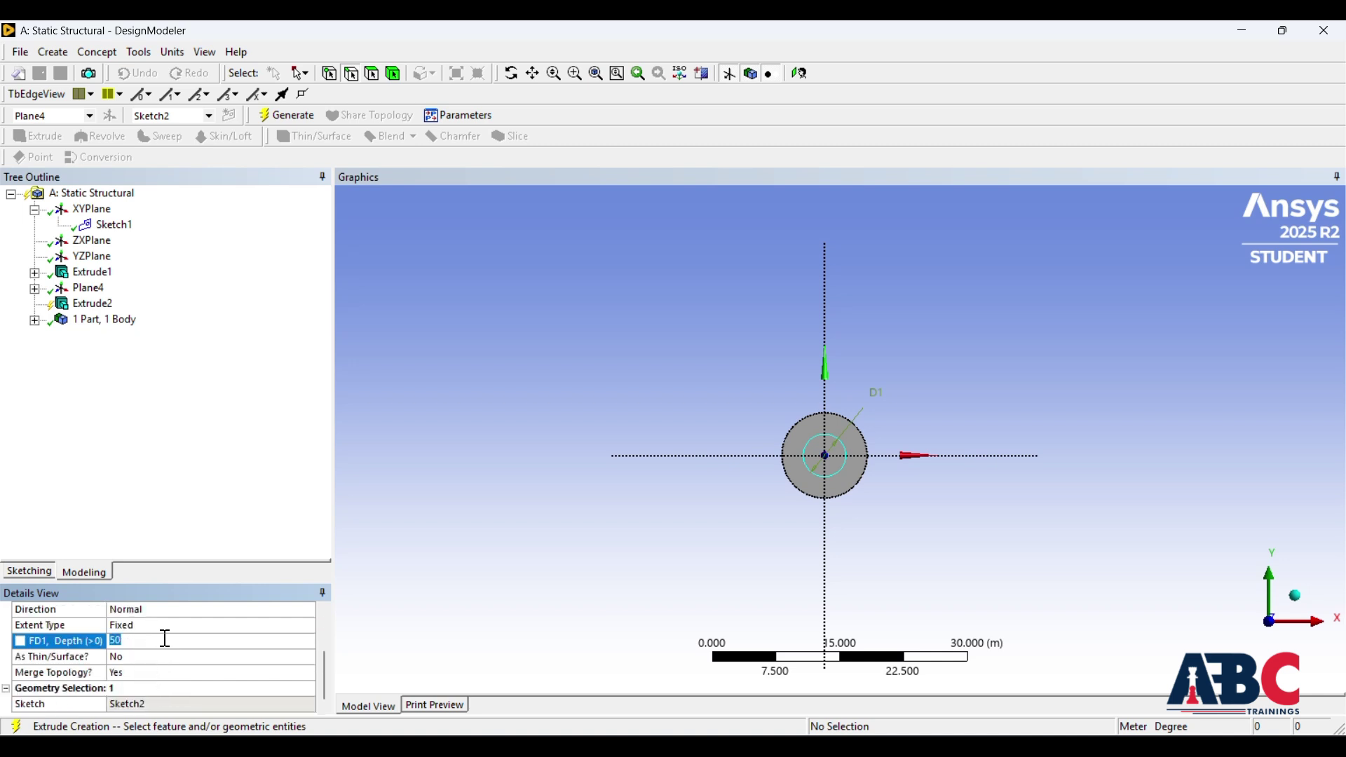
{"action": "key", "text": "Return"}
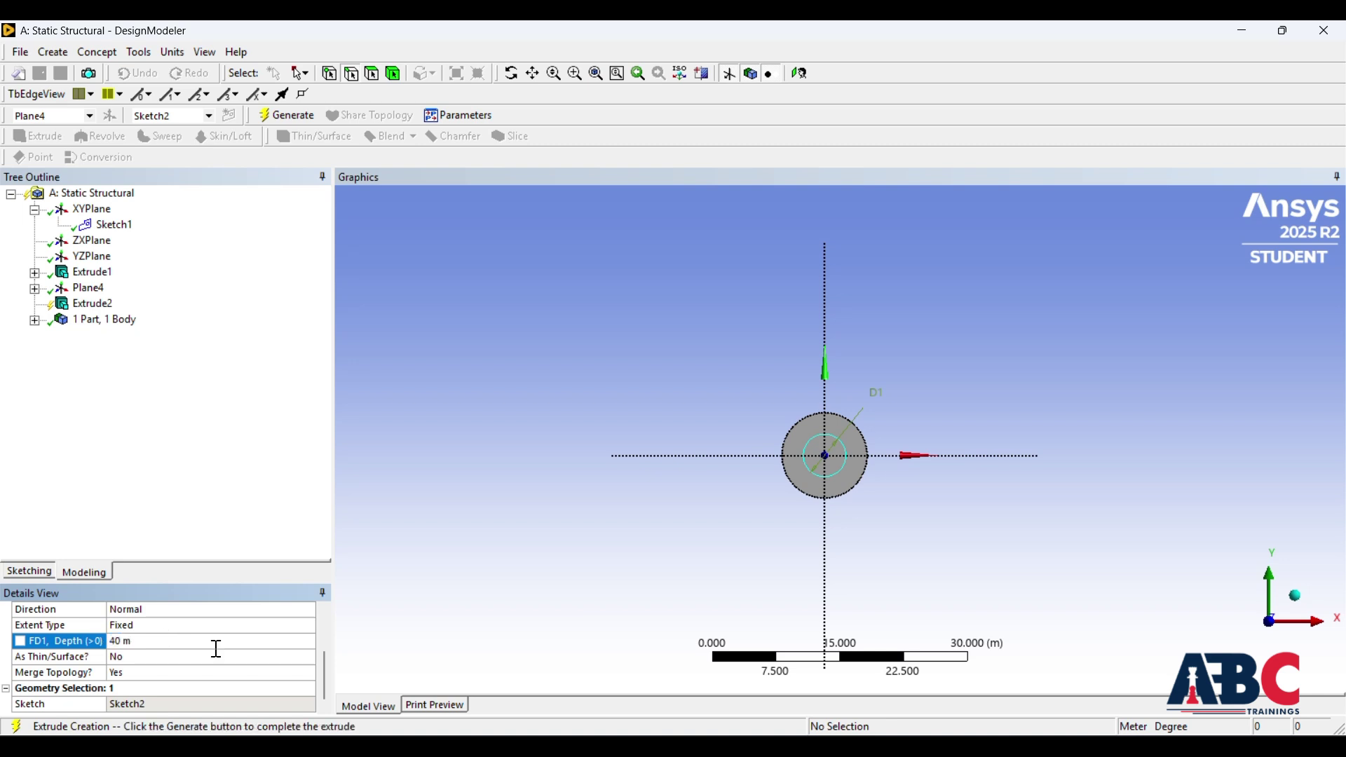
{"action": "left_click", "coordinate": [287, 115]}
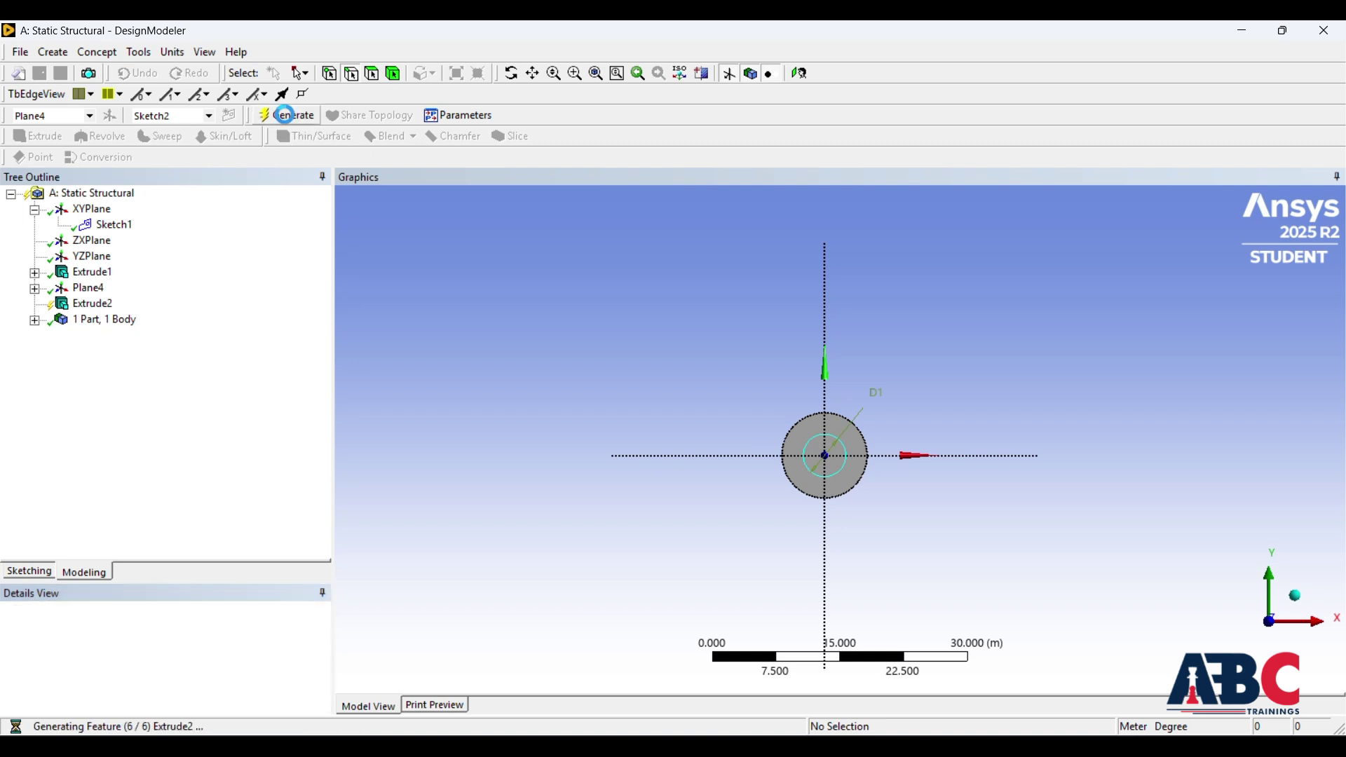
{"action": "middle_click_drag", "start_coordinate": [617, 489], "coordinate": [566, 480]}
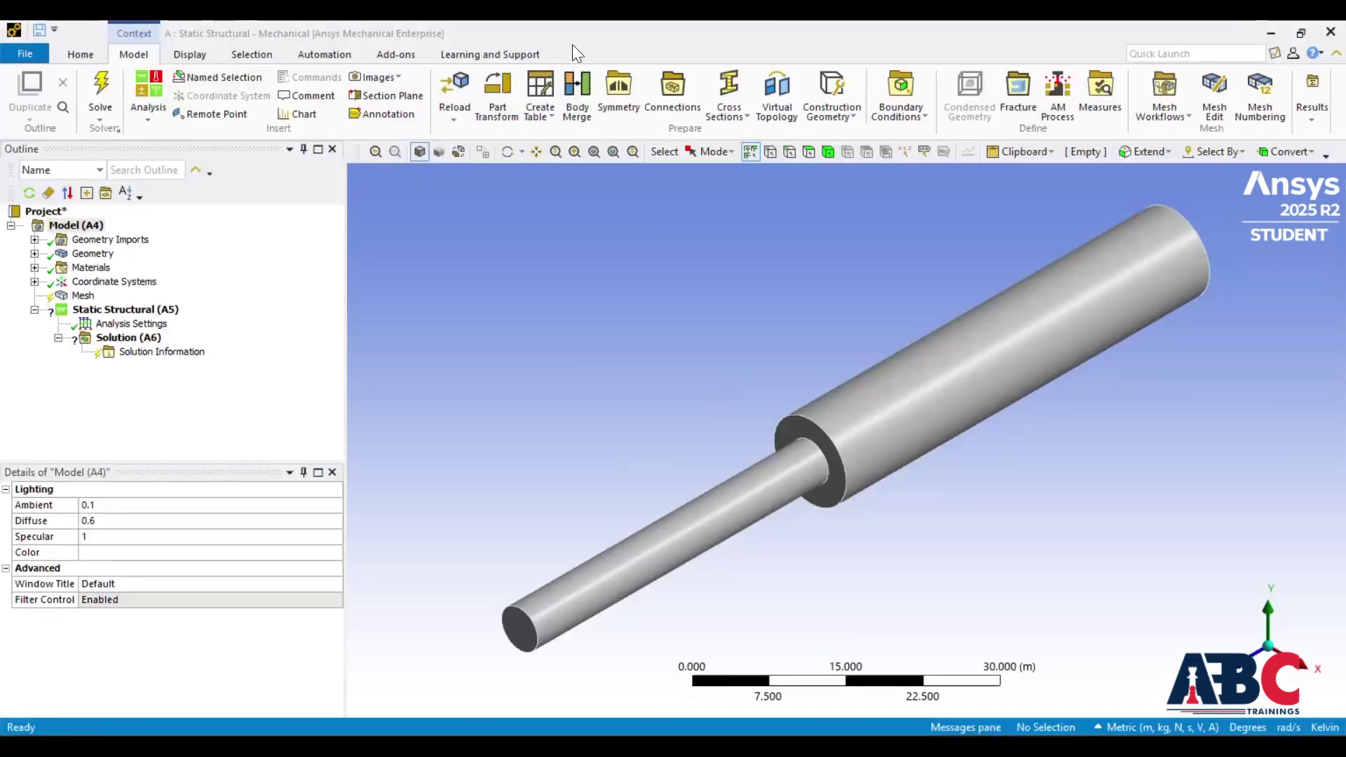
In Mechanical, generate the mesh of the stepped shaft with the default mesh settings.
{"action": "left_click", "coordinate": [78, 296]}
{"action": "right_click", "coordinate": [78, 296]}
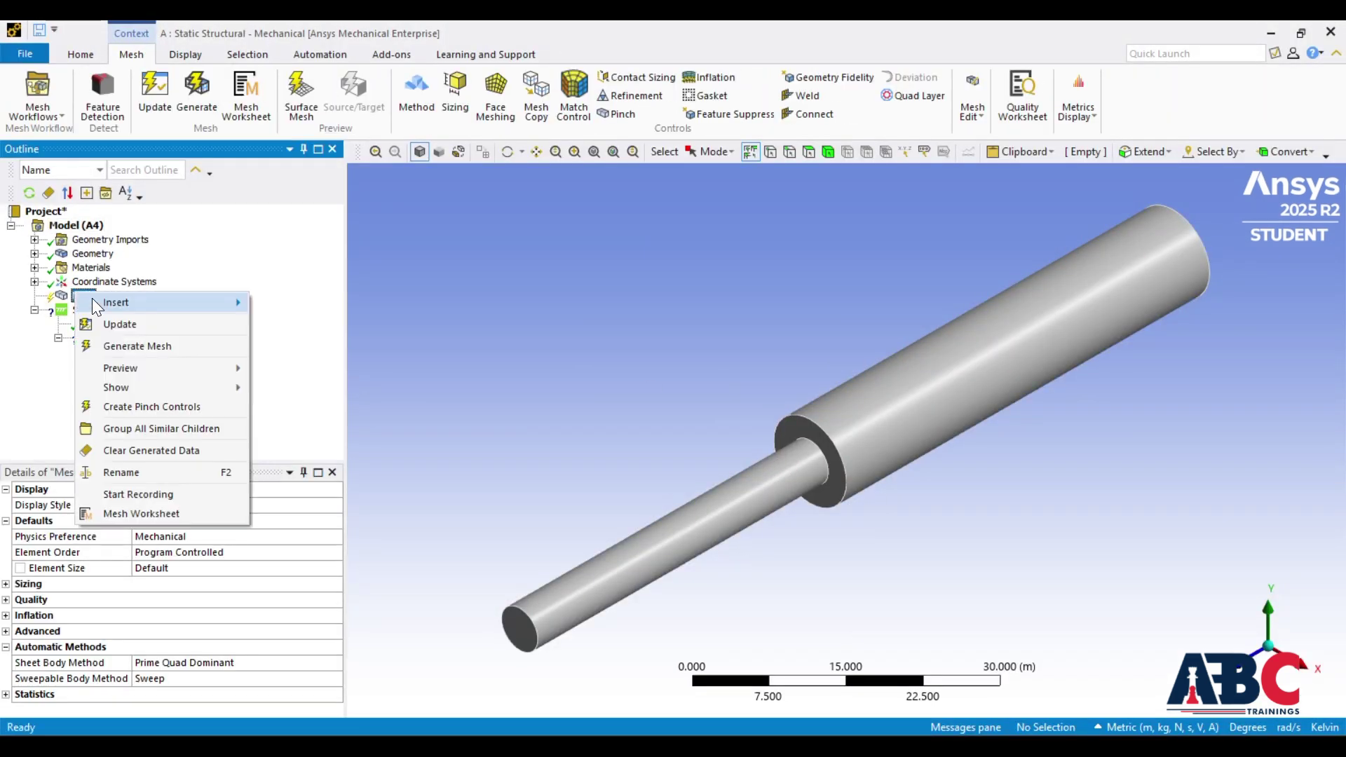
{"action": "left_click", "coordinate": [129, 347]}
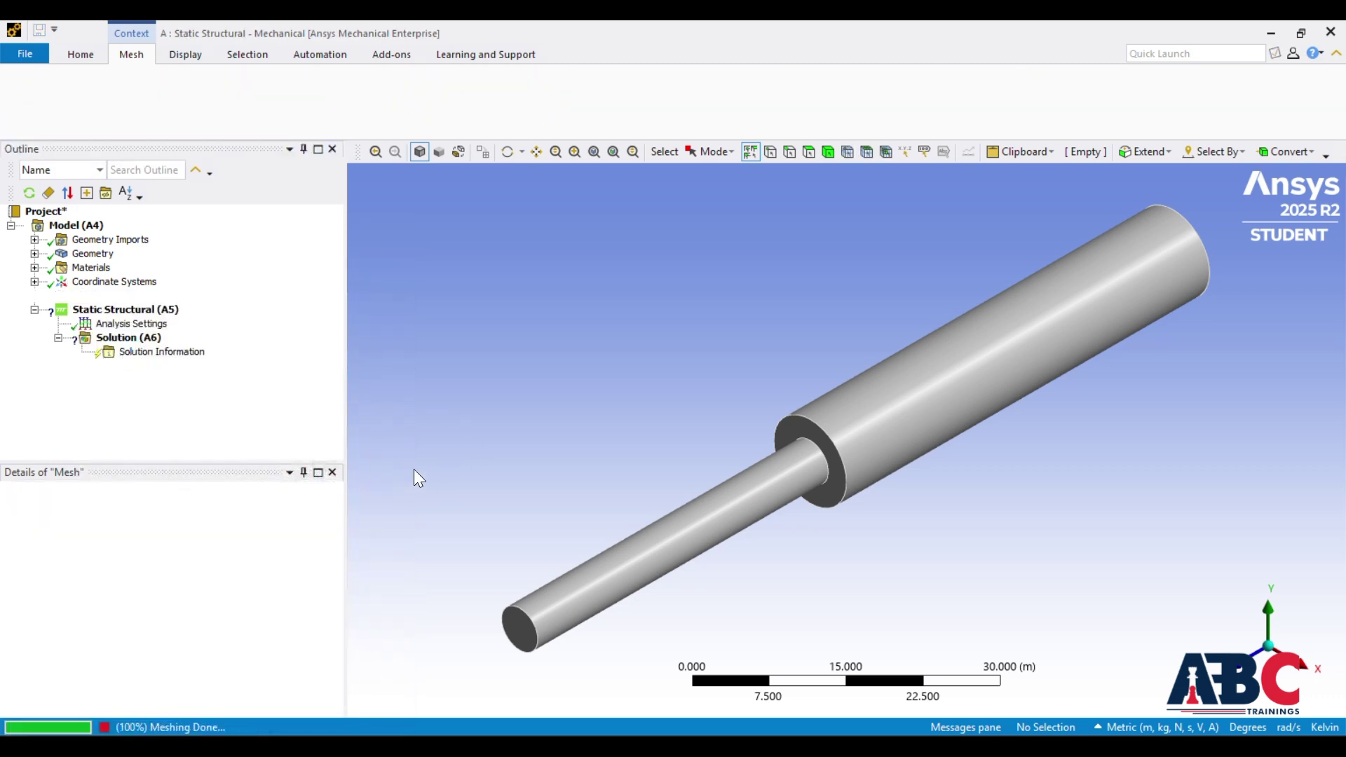
Add a fixed support to the static structural analysis and scope it to the free end face of the large cylinder.
{"action": "left_click", "coordinate": [133, 312]}
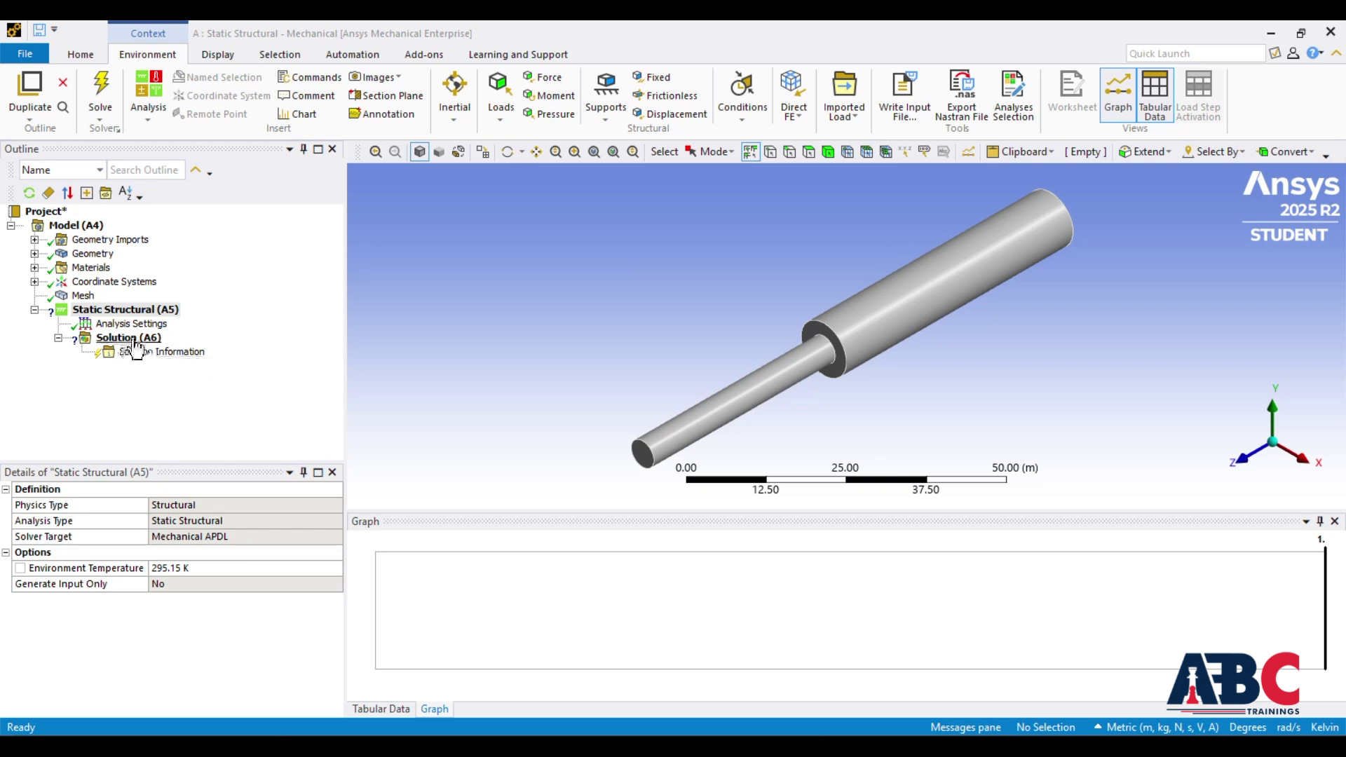
{"action": "right_click", "coordinate": [116, 309]}
{"action": "mouse_move", "coordinate": [170, 317]}
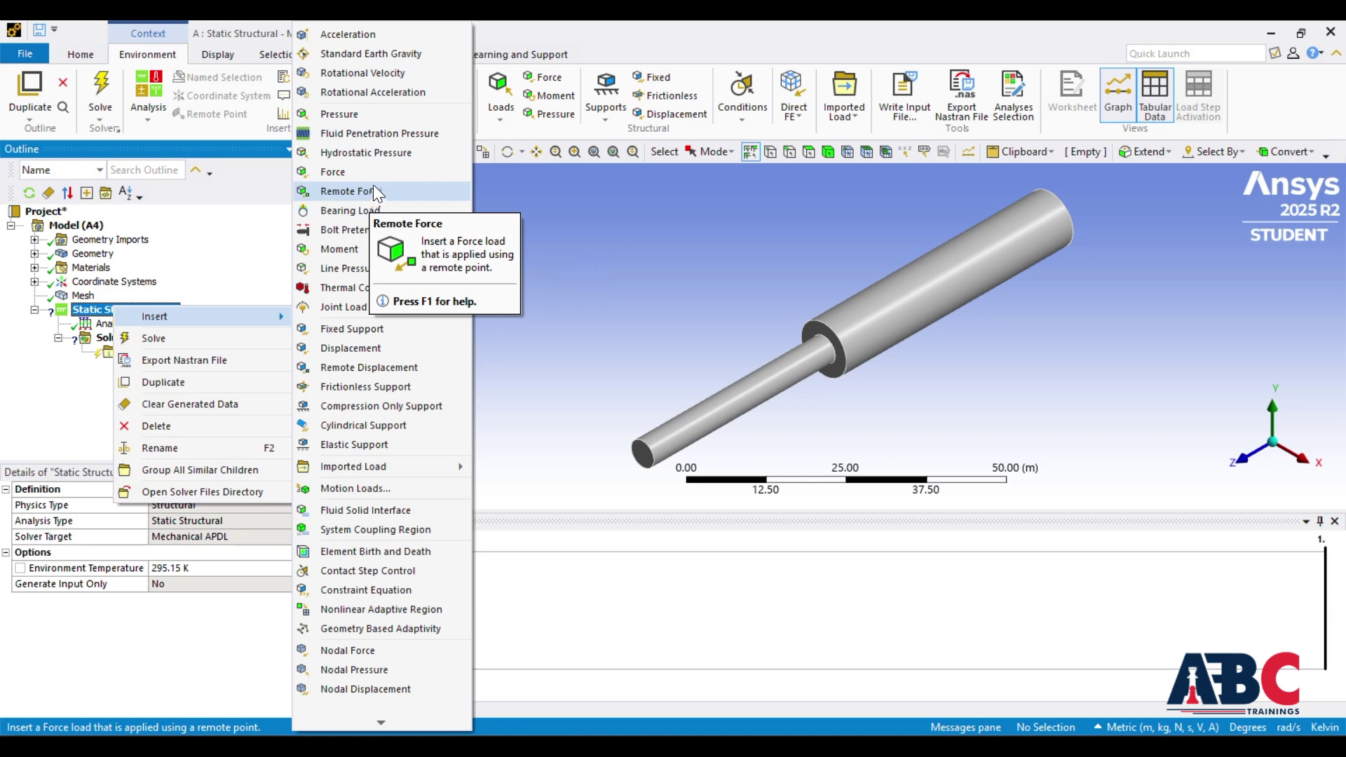
{"action": "left_click", "coordinate": [652, 78]}
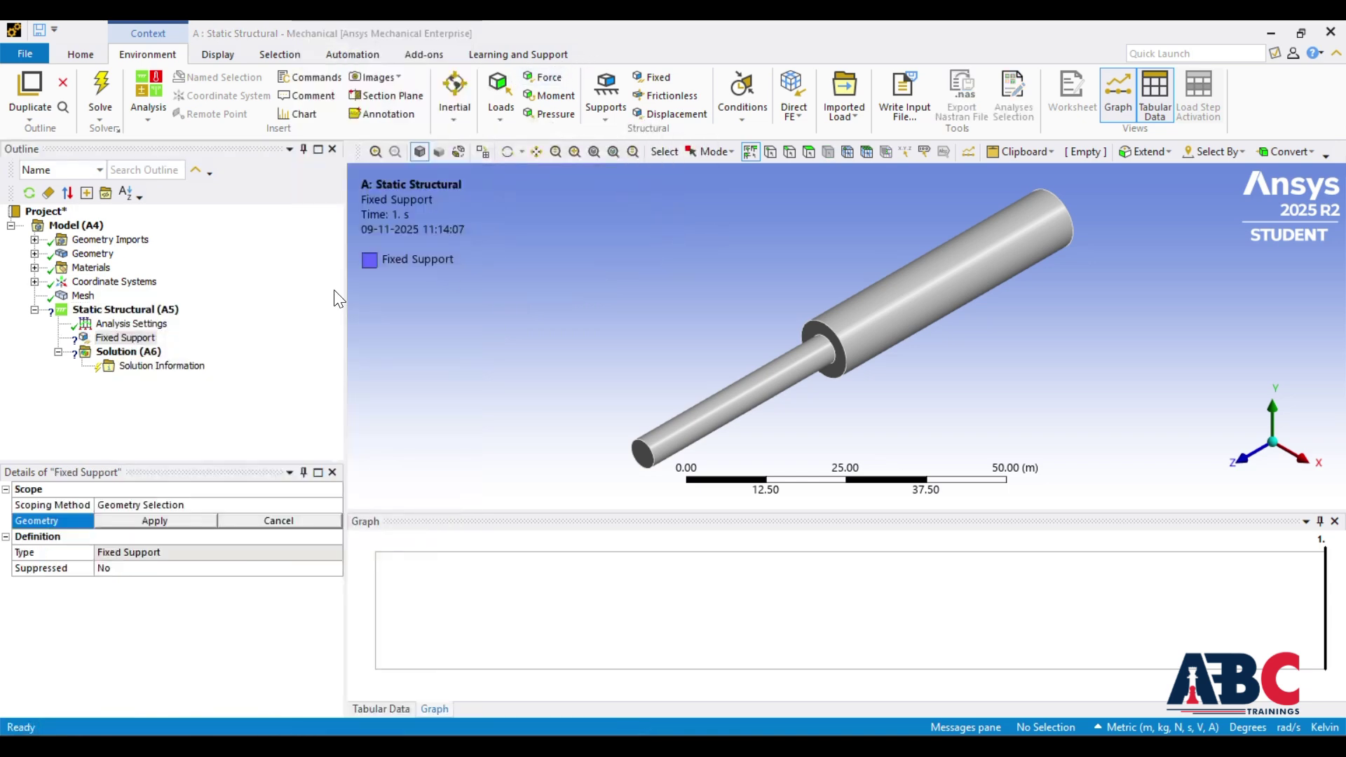
{"action": "left_click", "coordinate": [125, 338]}
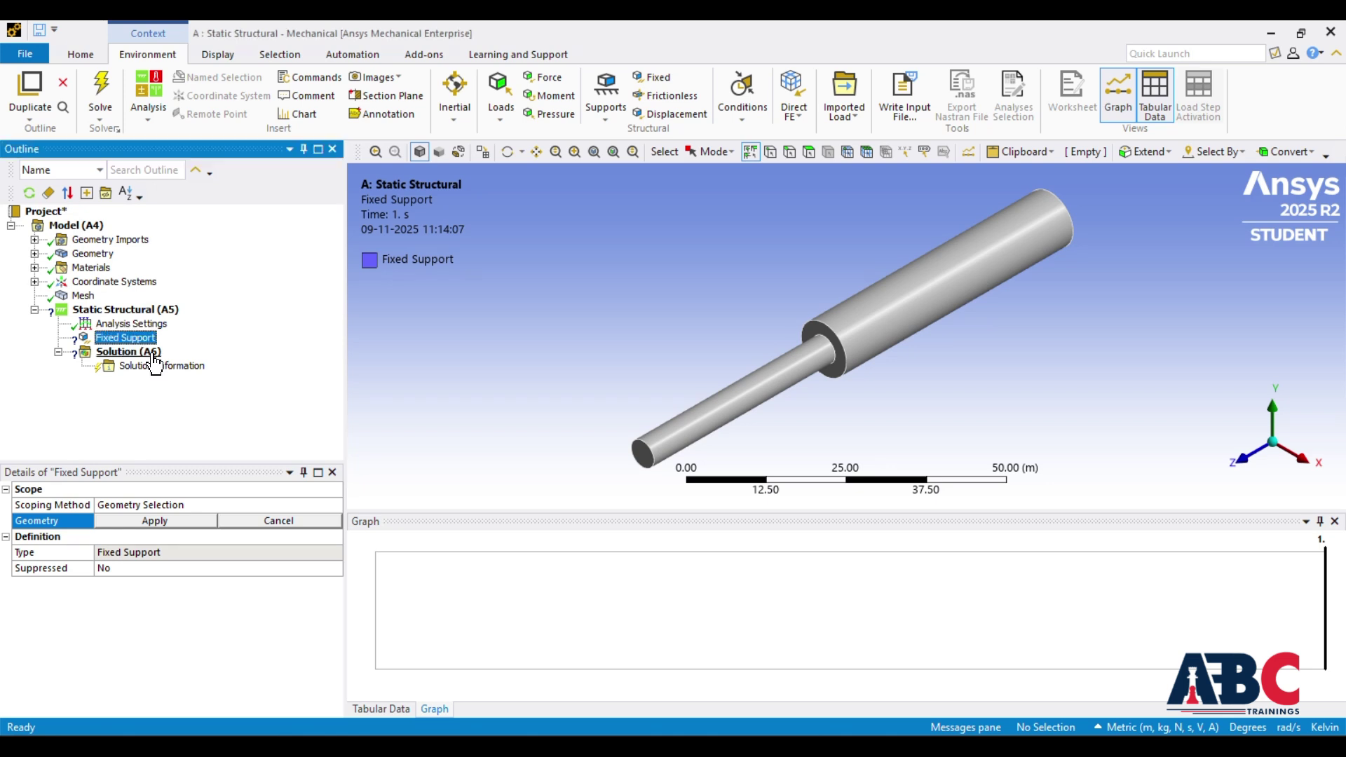
{"action": "middle_click_drag", "start_coordinate": [1003, 358], "coordinate": [1121, 270]}
{"action": "left_click", "coordinate": [1098, 251]}
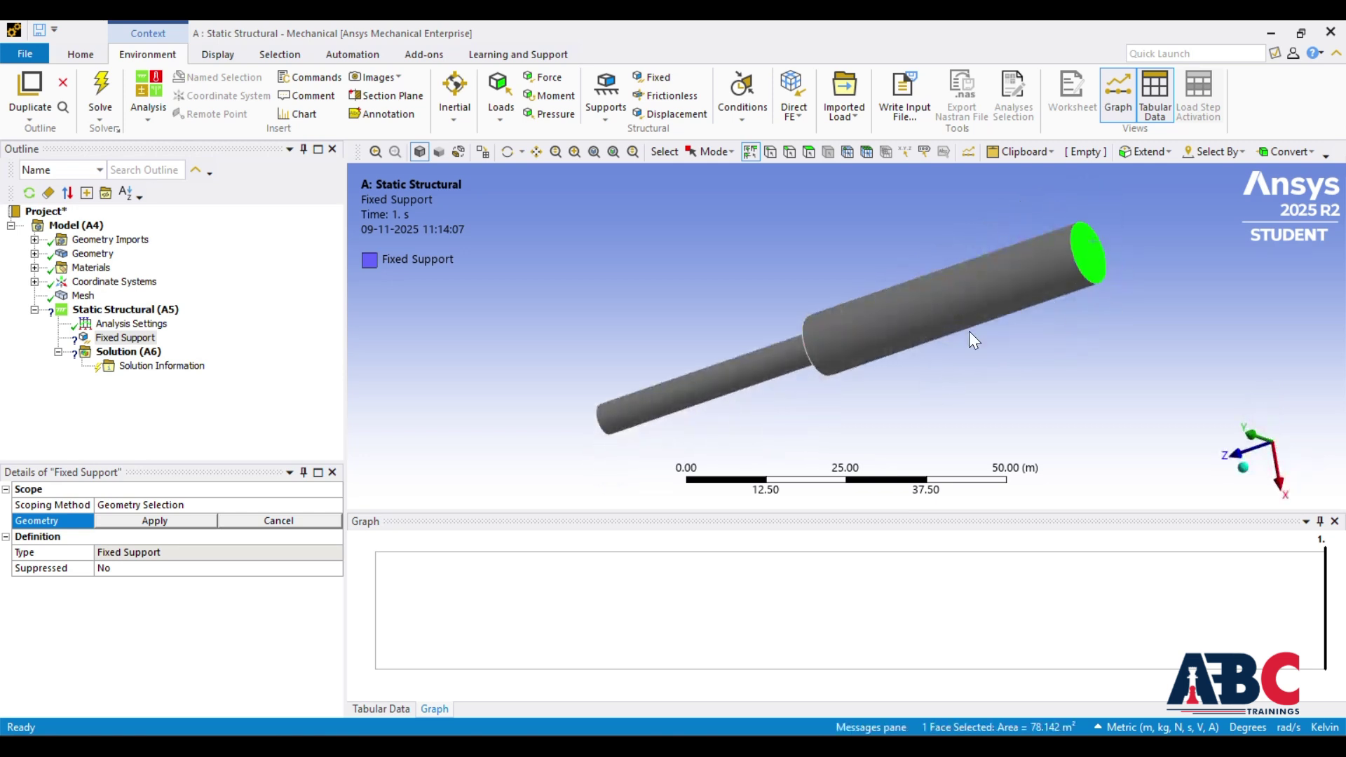
{"action": "left_click", "coordinate": [127, 522]}
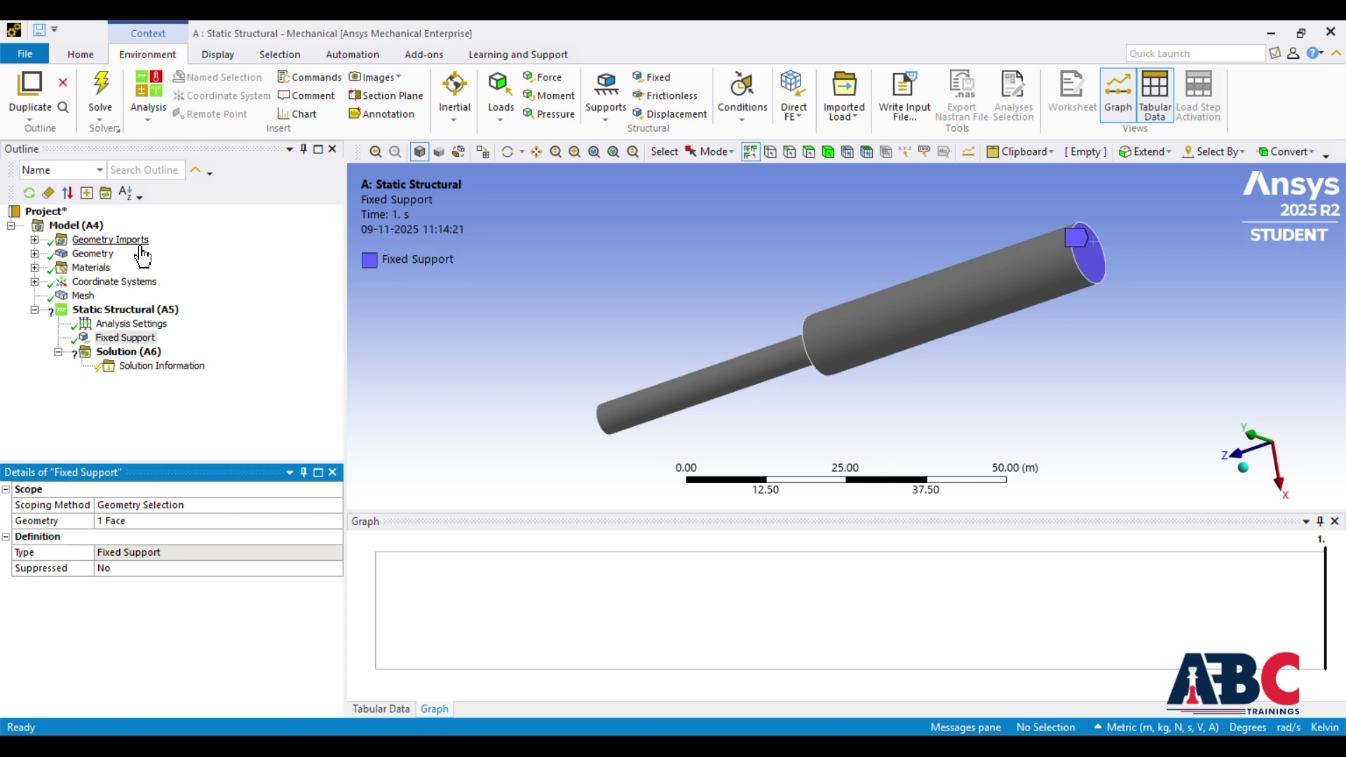
Add a force to the free end face of the thin cylinder and set its magnitude to 100 N.
{"action": "left_click", "coordinate": [138, 311]}
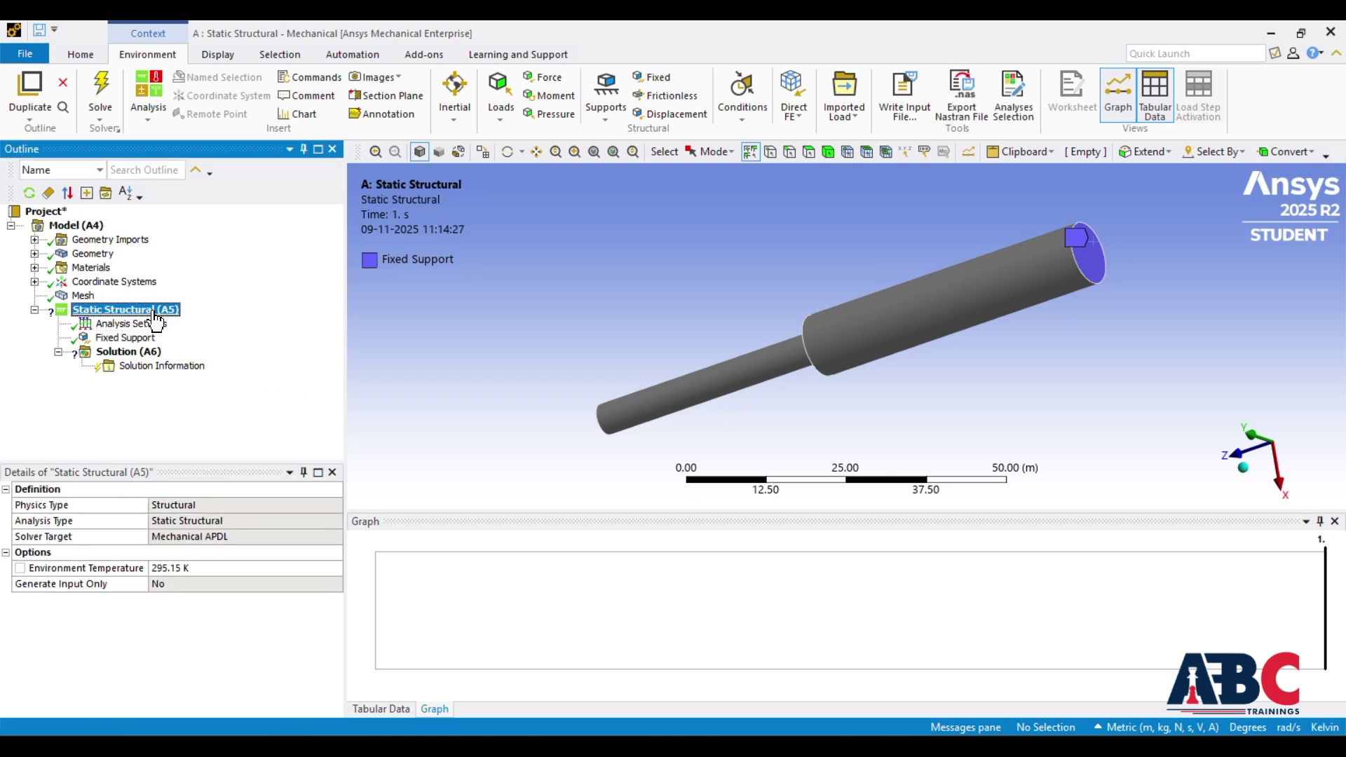
{"action": "left_click", "coordinate": [562, 85]}
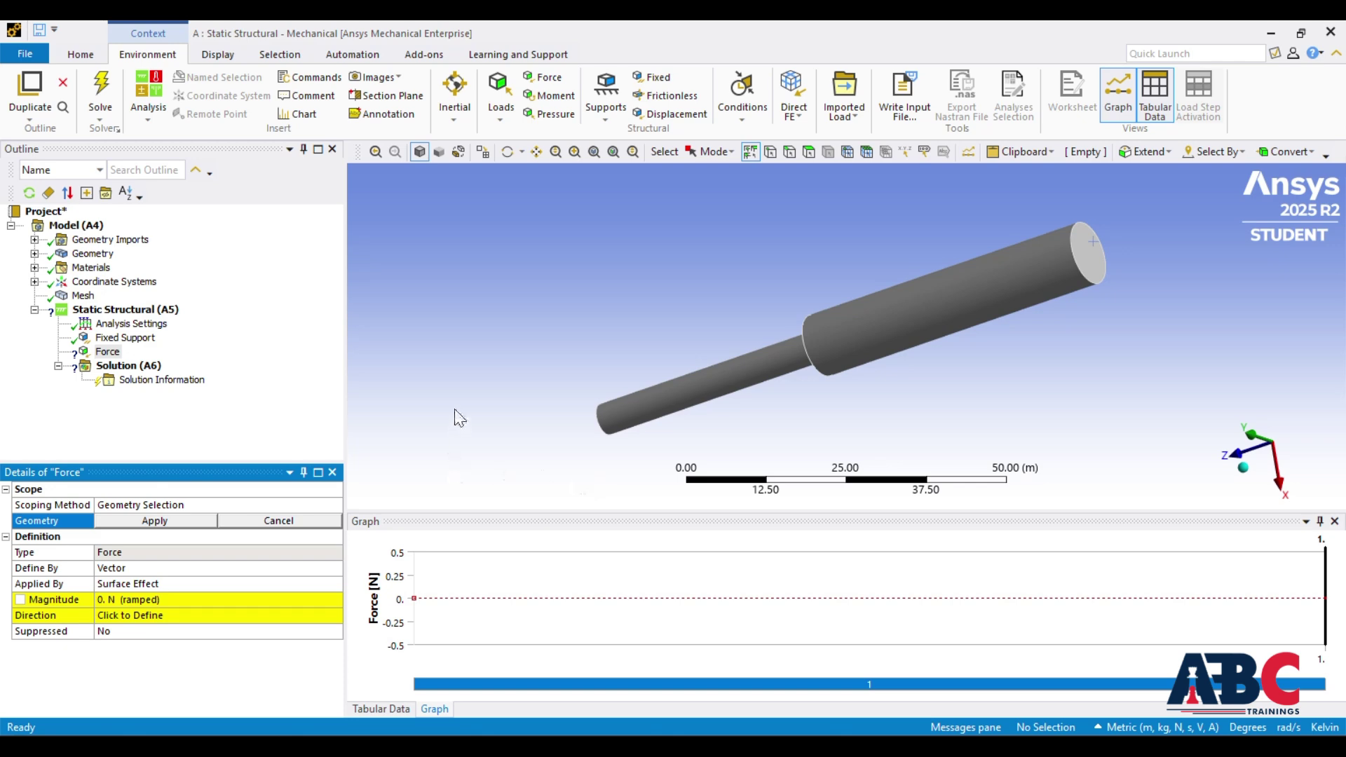
{"action": "middle_click_drag", "start_coordinate": [456, 406], "coordinate": [541, 363]}
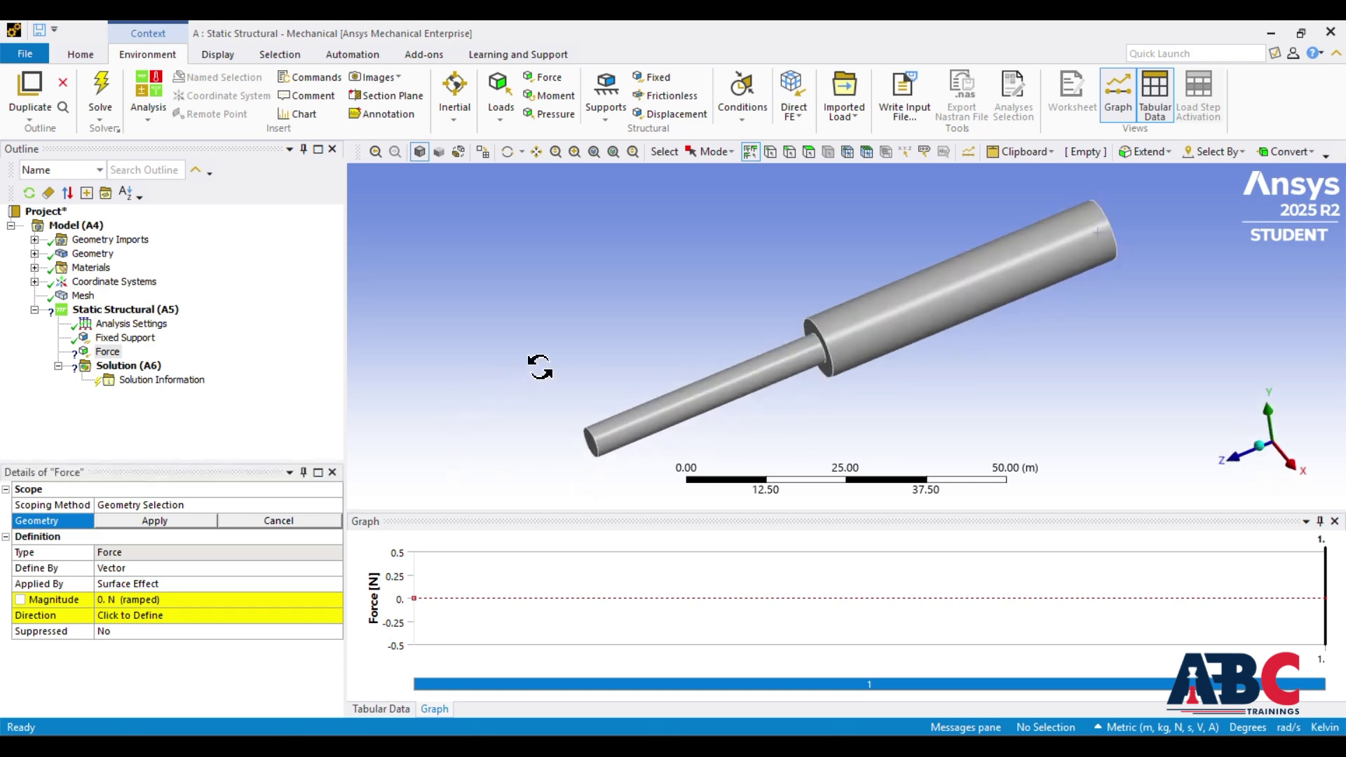
{"action": "left_click", "coordinate": [591, 440]}
{"action": "left_click", "coordinate": [155, 521]}
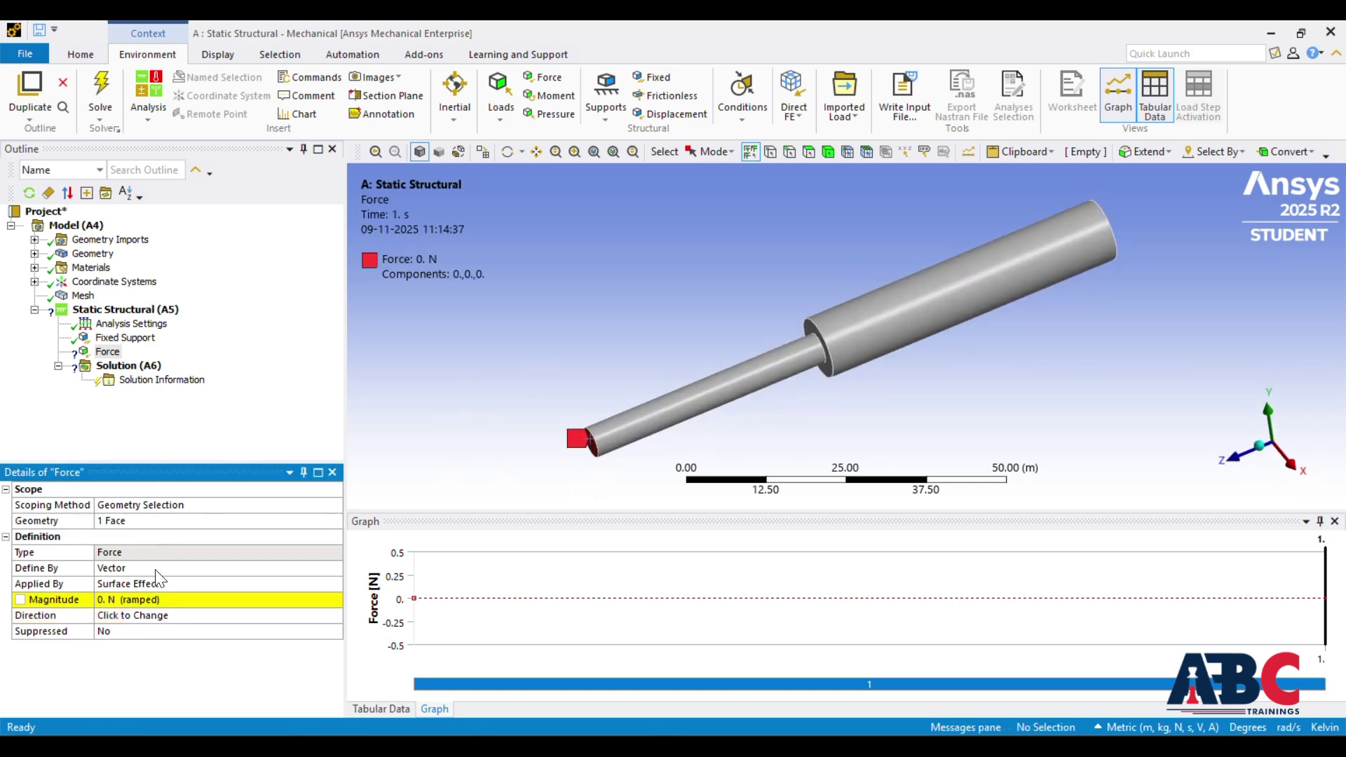
{"action": "left_click", "coordinate": [149, 601]}
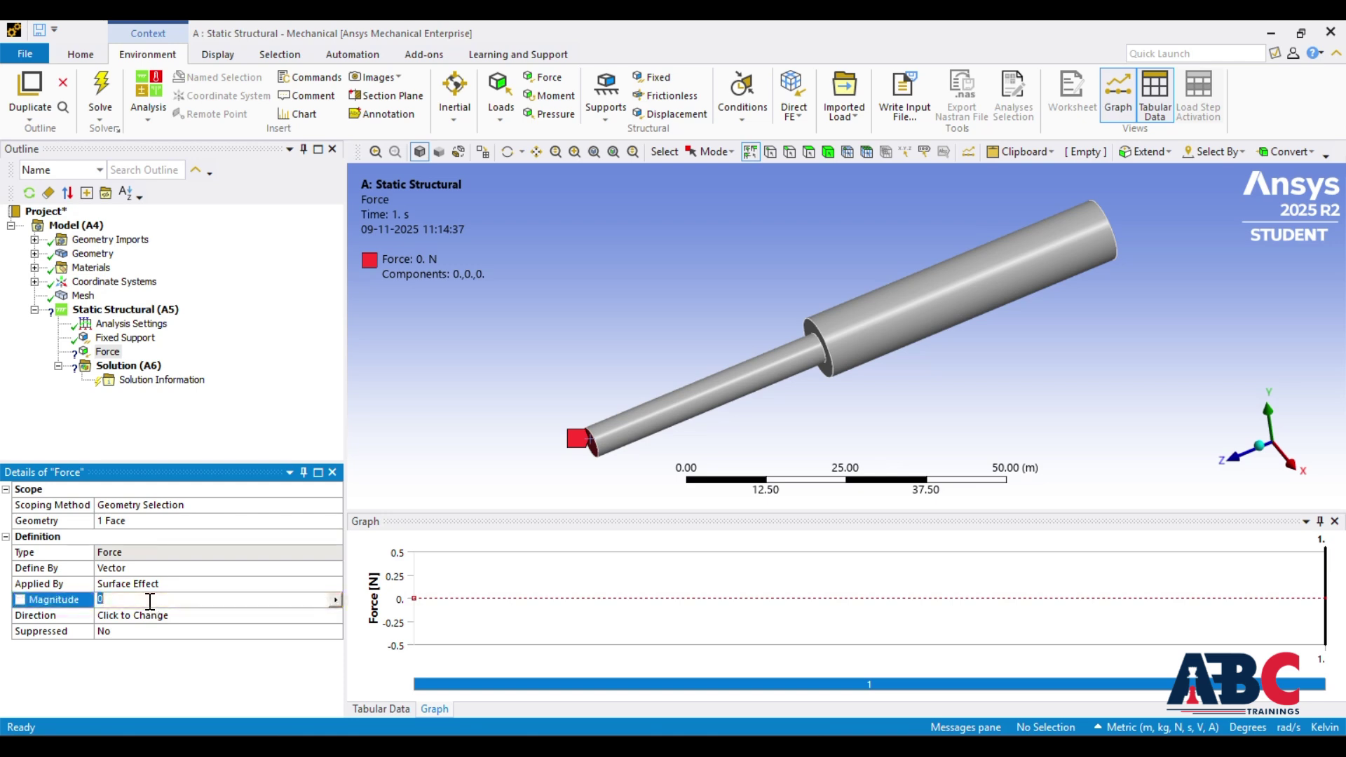
{"action": "type", "text": "100"}
{"action": "key", "text": "Return"}
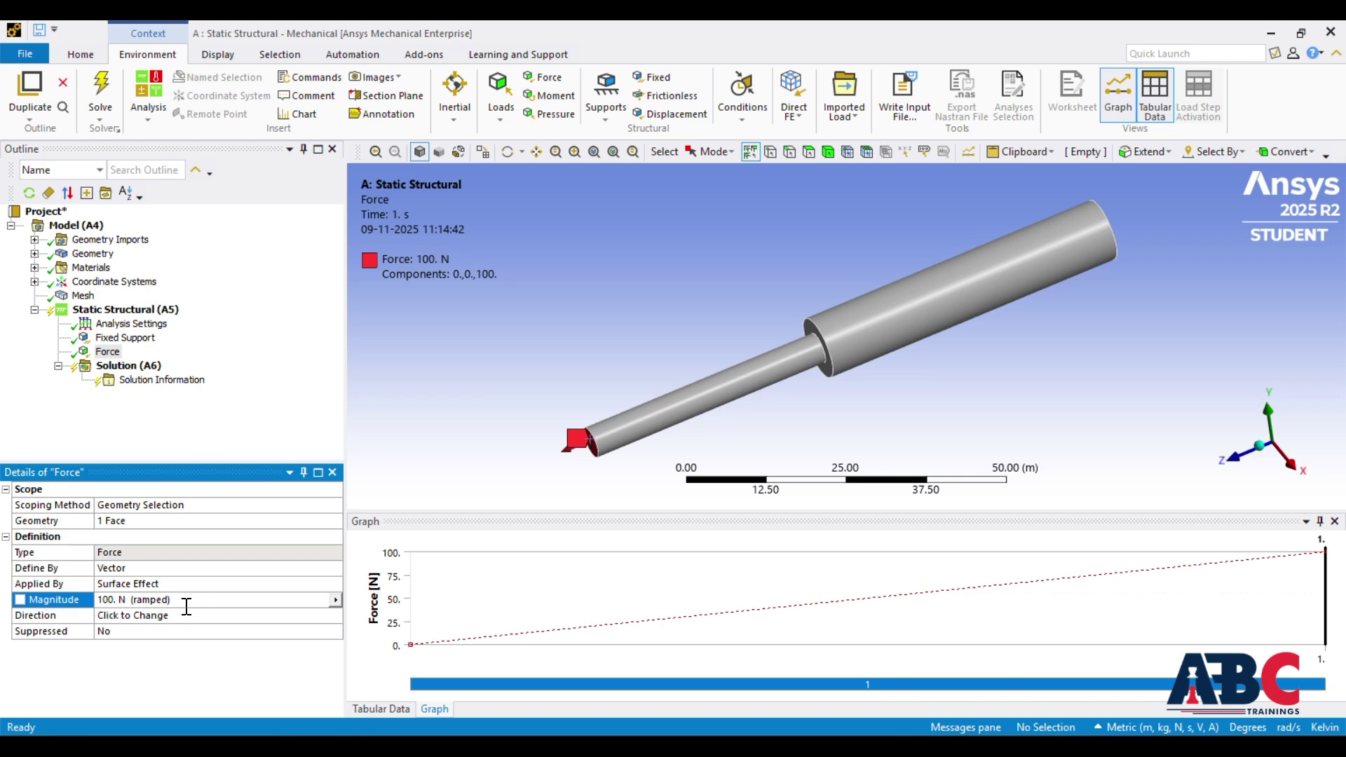
Add a second force to the ring-shaped shoulder face between the two cylinders with a magnitude of 2000 N.
{"action": "left_click", "coordinate": [129, 312]}
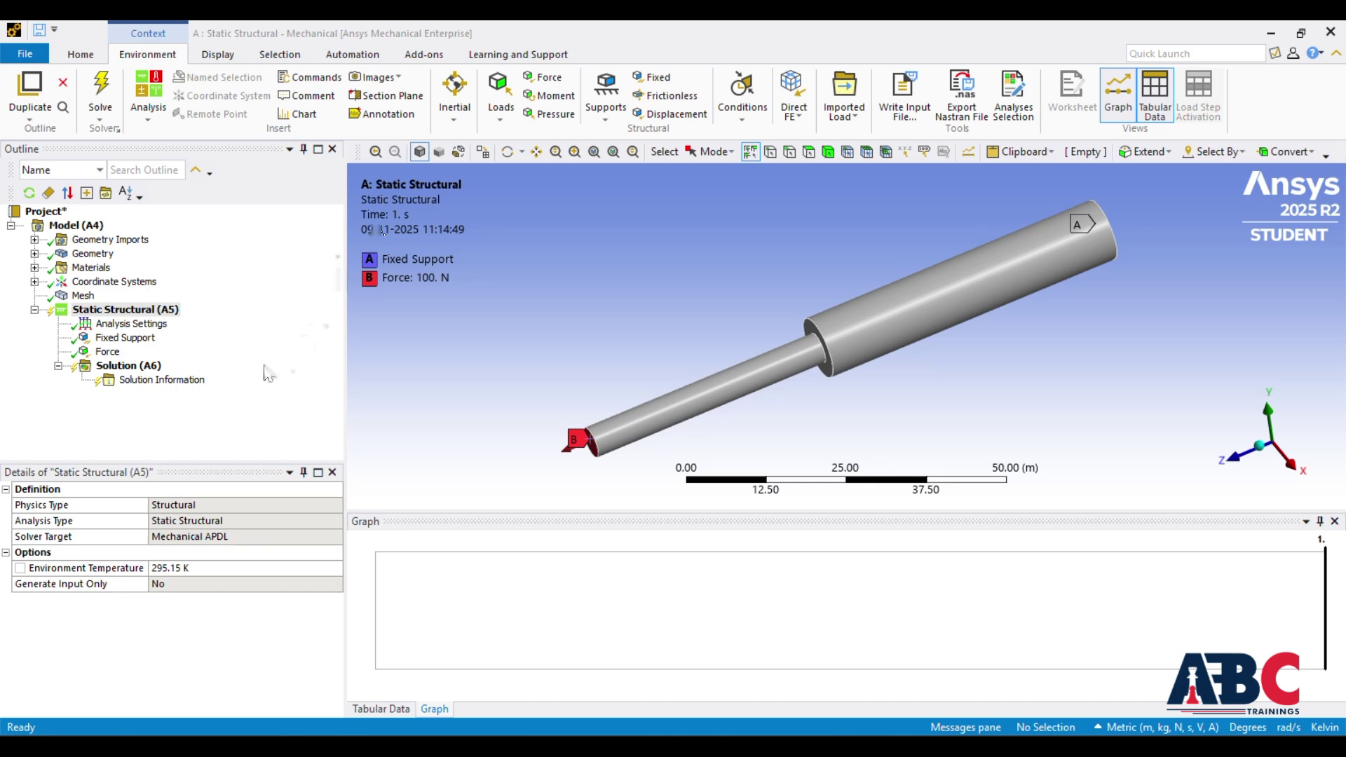
{"action": "left_click", "coordinate": [549, 79]}
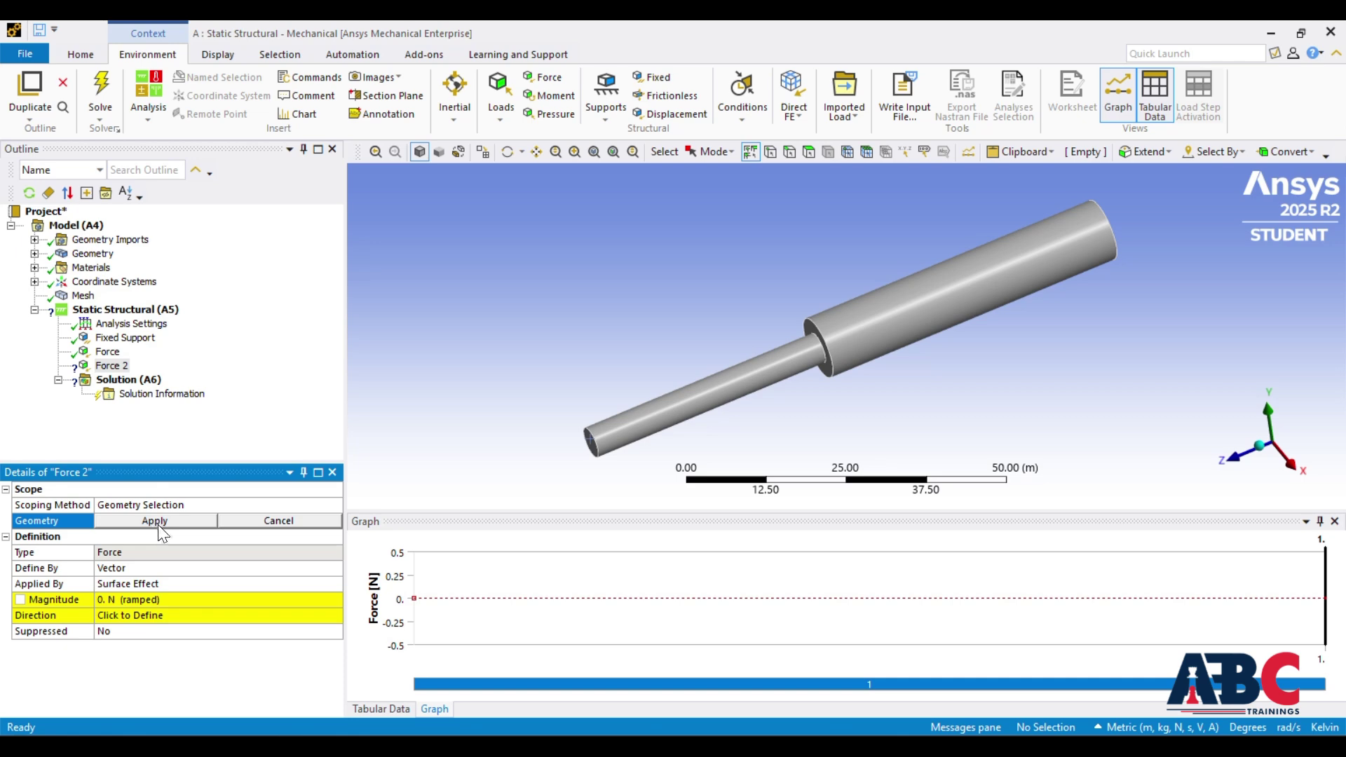
{"action": "middle_click_drag", "start_coordinate": [519, 369], "coordinate": [944, 330]}
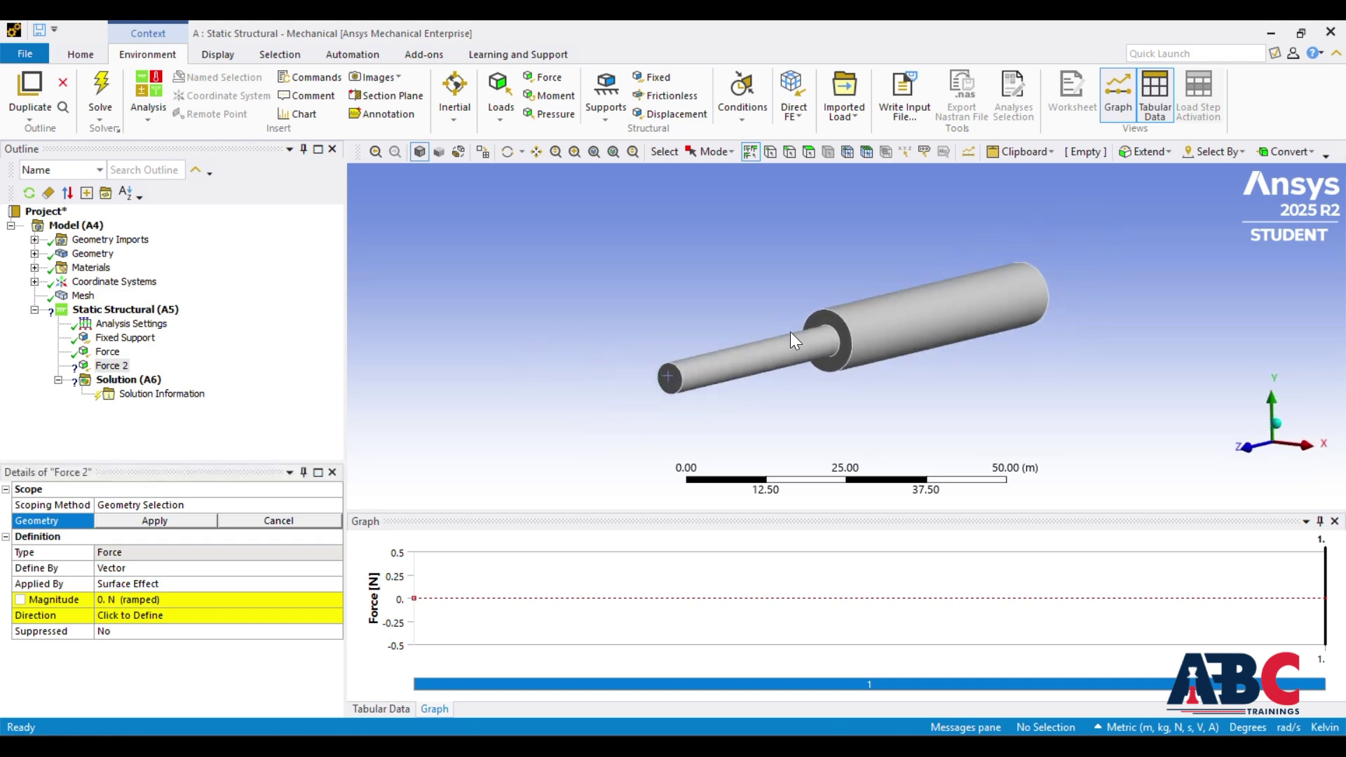
{"action": "left_click", "coordinate": [829, 329]}
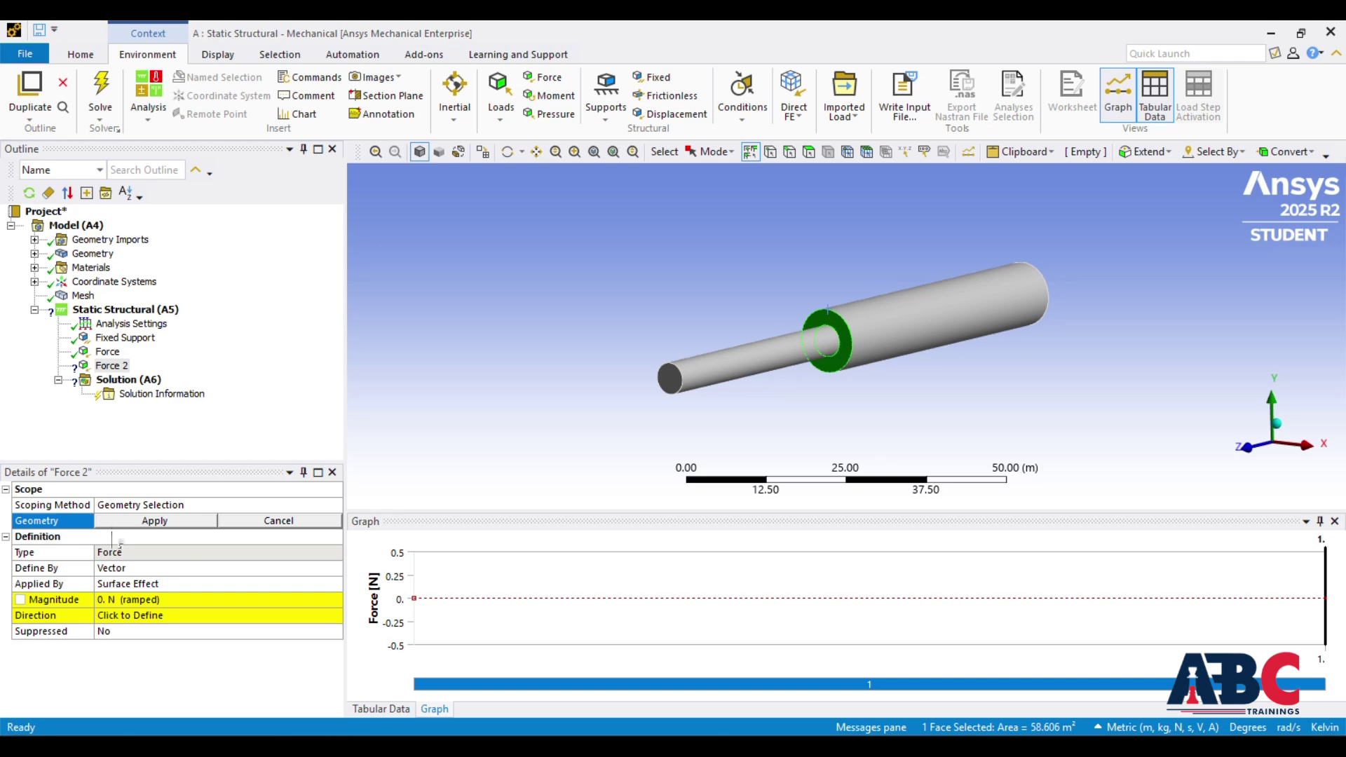
{"action": "left_click", "coordinate": [154, 520]}
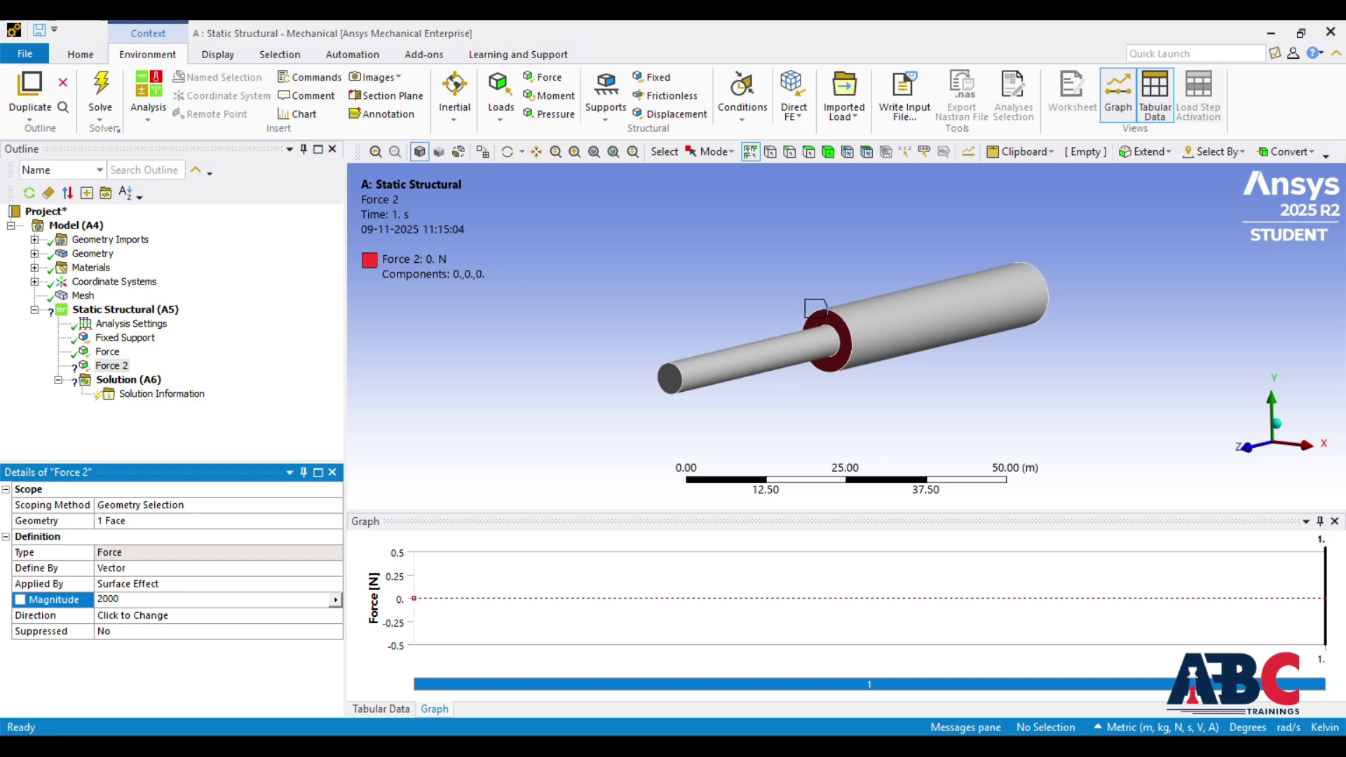
{"action": "key", "text": "Return"}
Set the magnitude of the force on the thin cylinder's end face to 1000 N.
{"action": "left_click", "coordinate": [109, 353]}
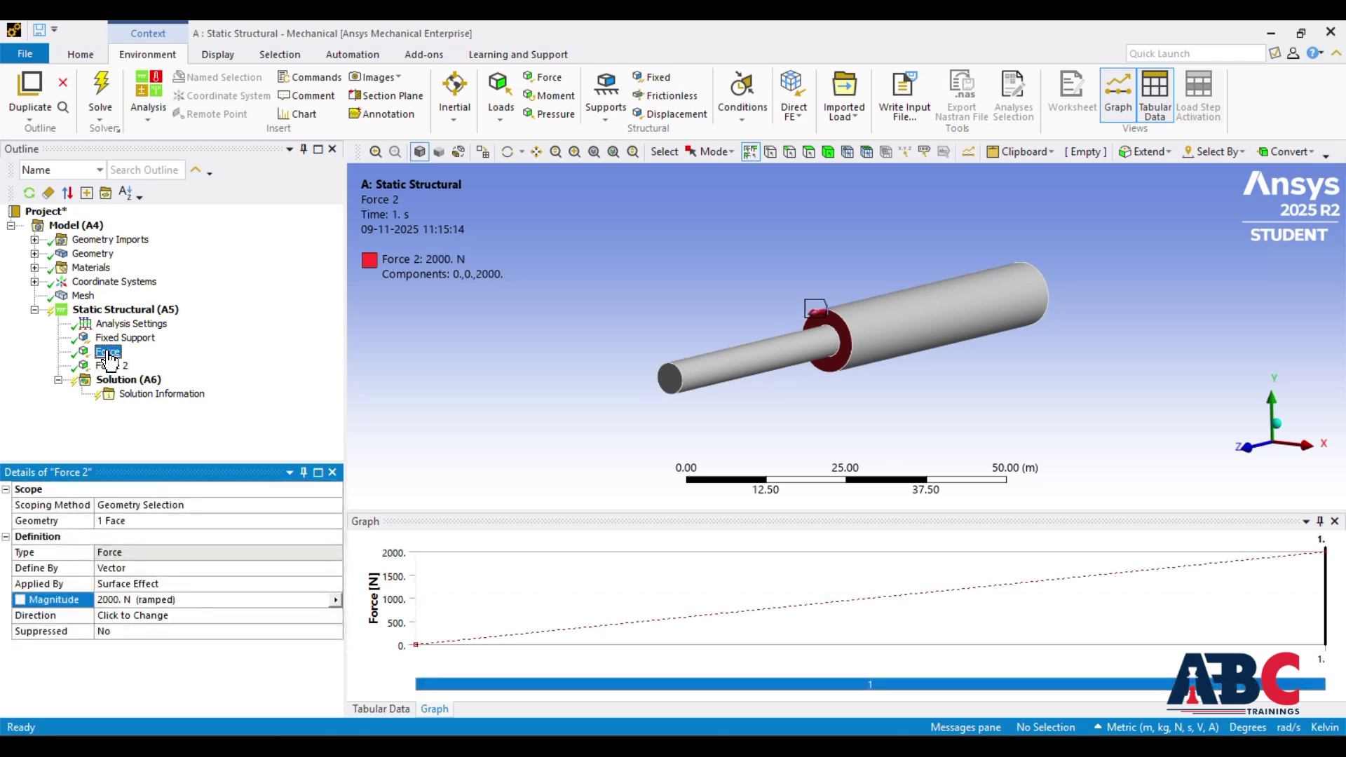
{"action": "left_click", "coordinate": [187, 599]}
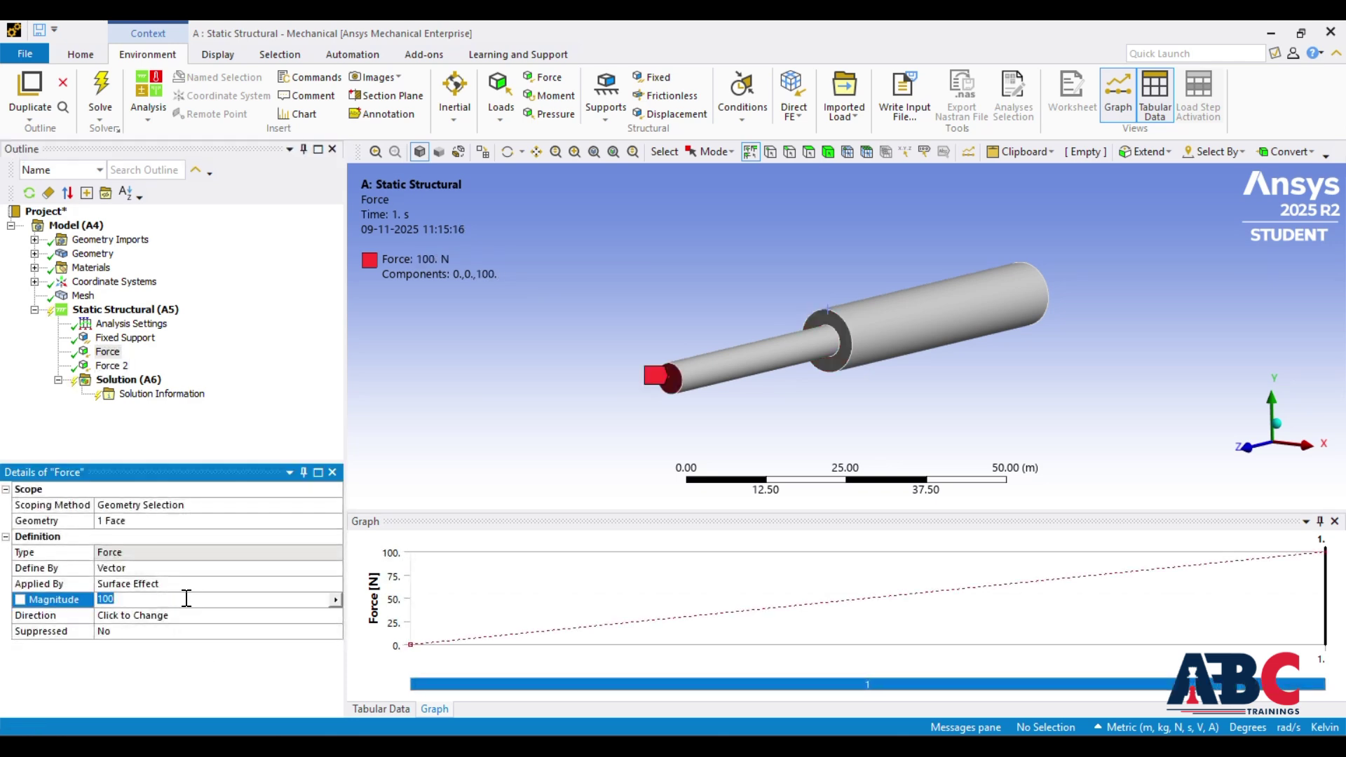
{"action": "type", "text": "10"}
{"action": "key", "text": "Return"}
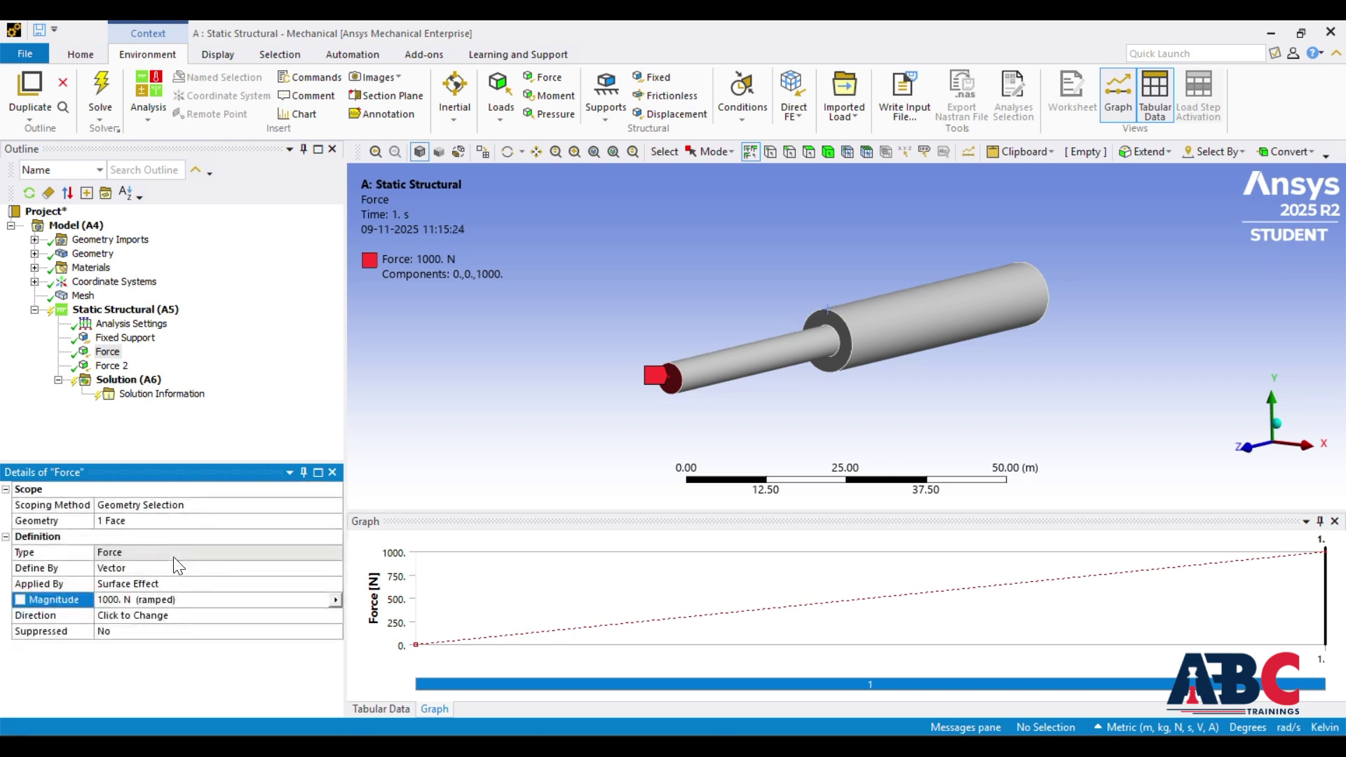
Reverse the direction of the shoulder-face force so it points along negative Z toward the fixed end.
{"action": "left_click", "coordinate": [113, 366]}
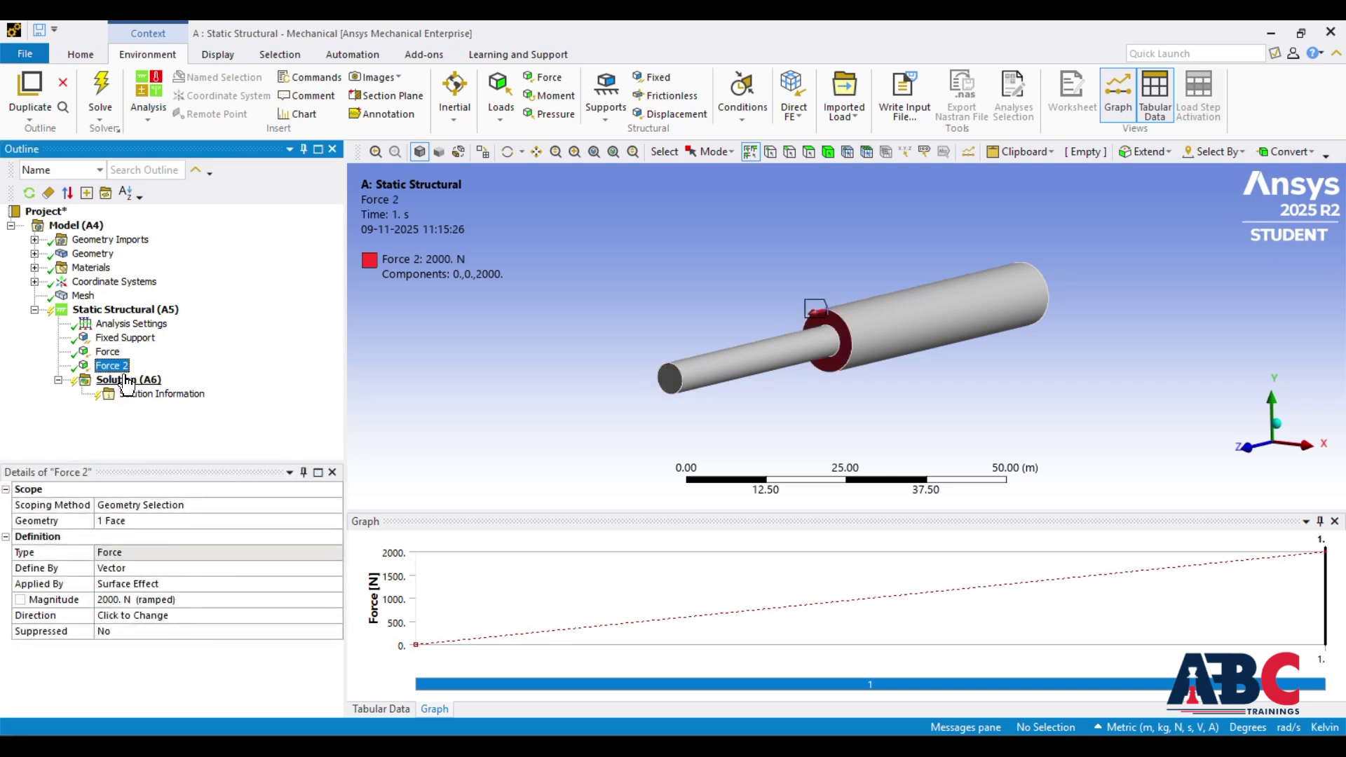
{"action": "left_click", "coordinate": [188, 616]}
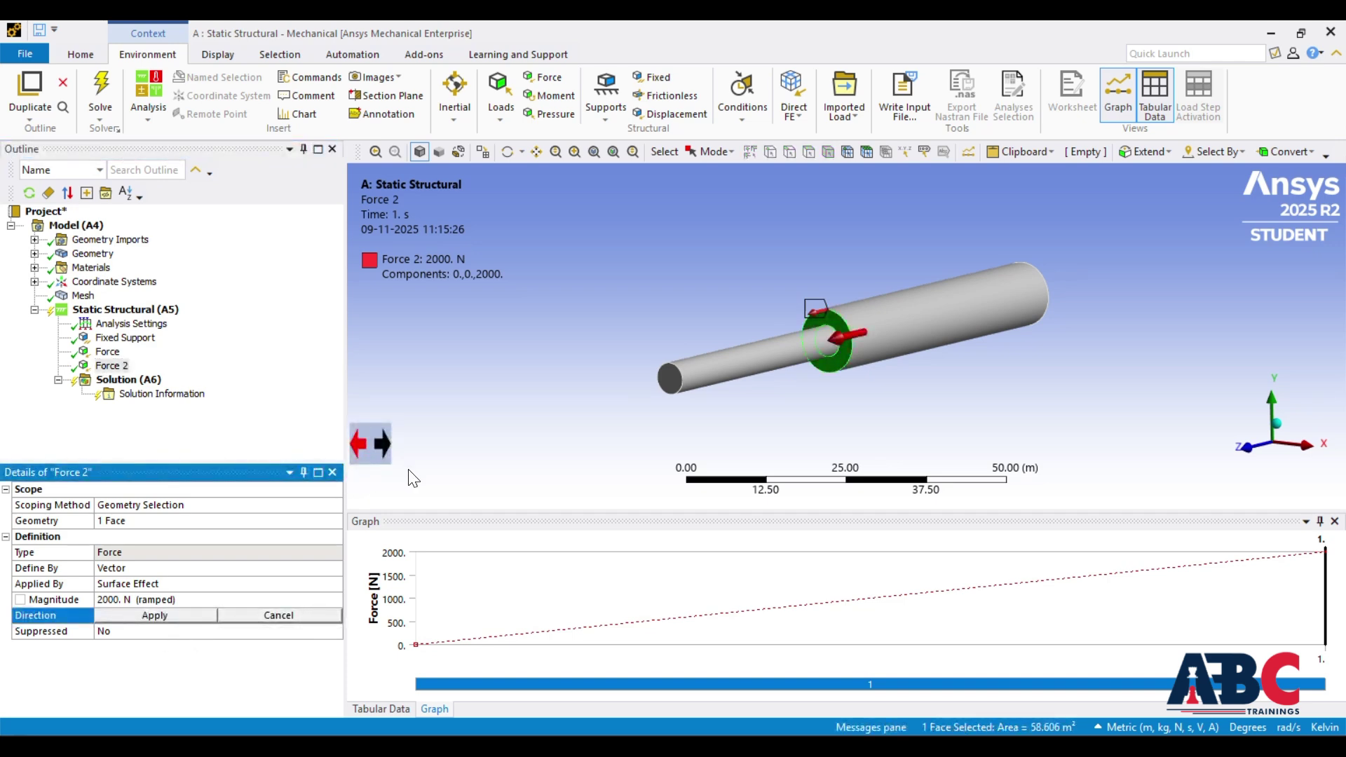
{"action": "left_click", "coordinate": [382, 439]}
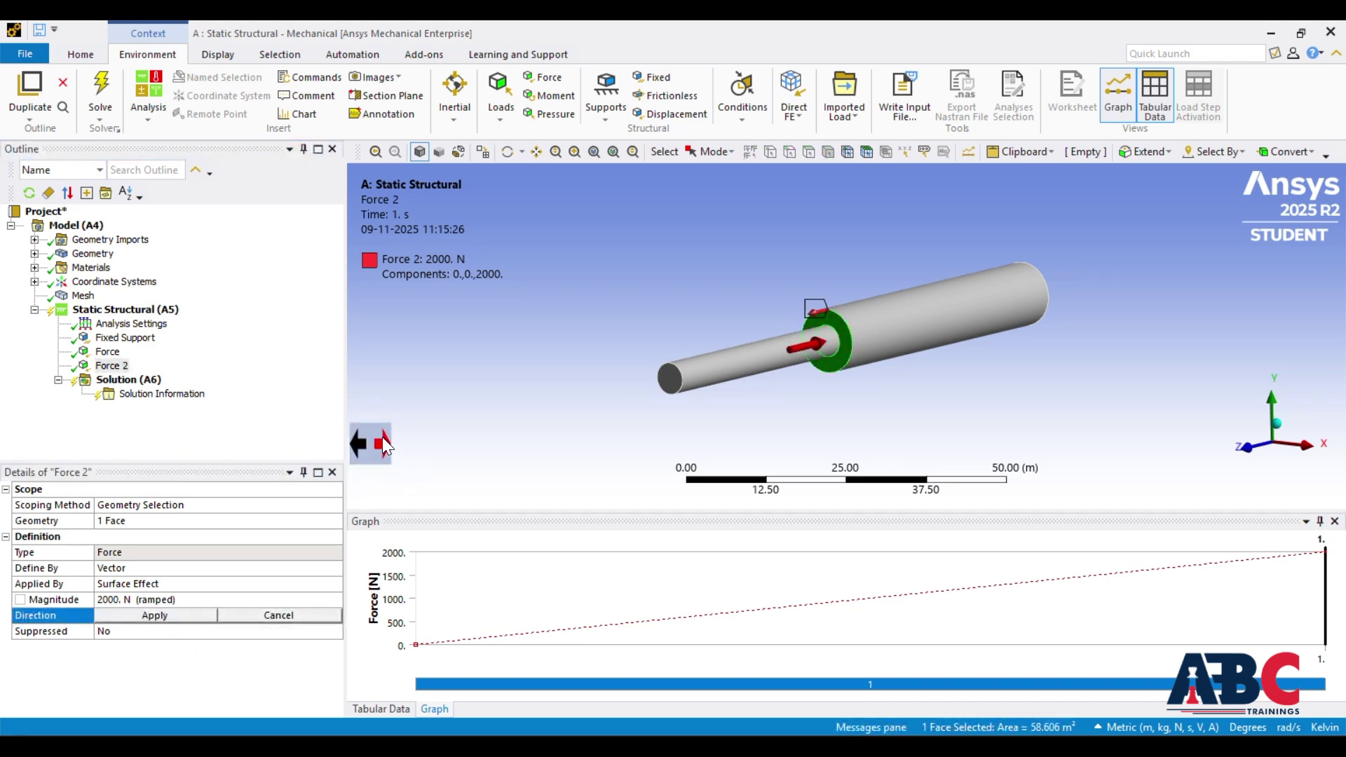
{"action": "left_click", "coordinate": [155, 615]}
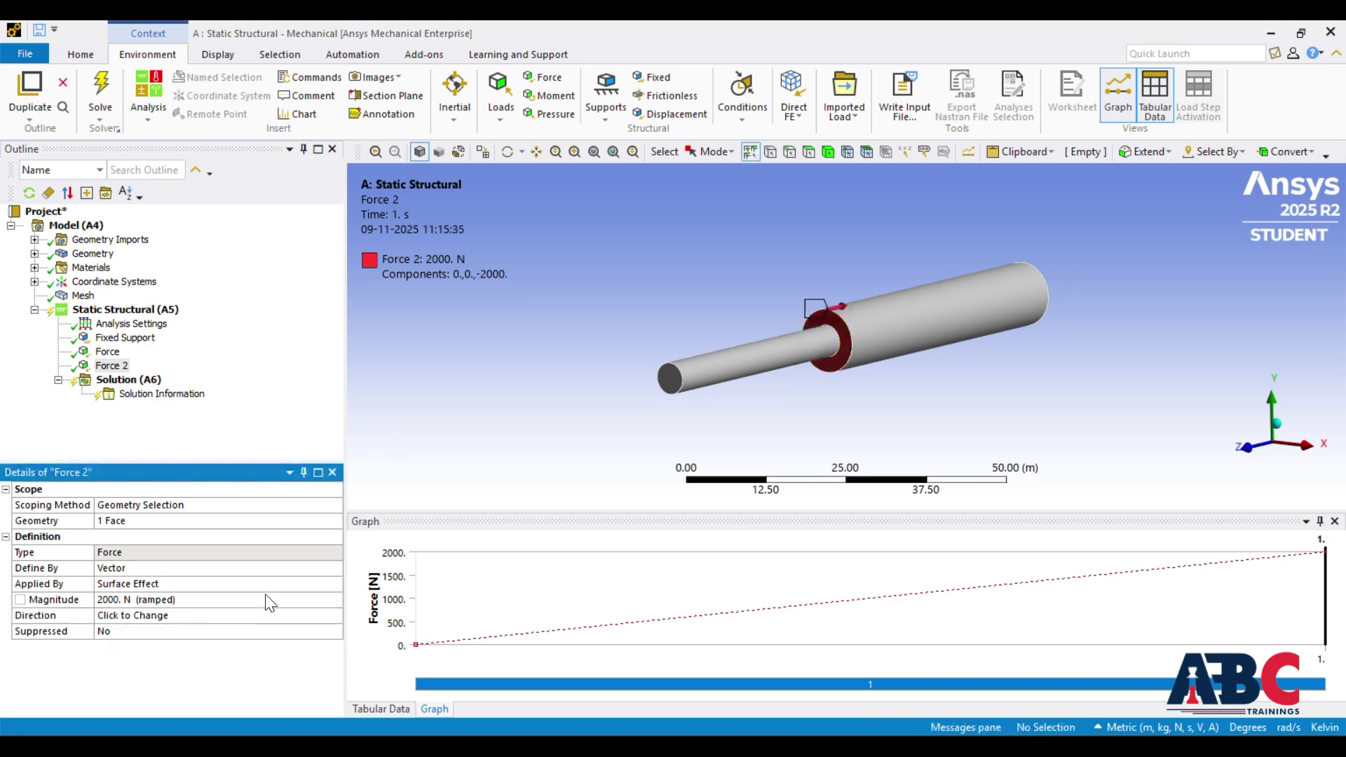
Solve the static structural analysis for total deformation of all bodies, and play and pause the deformation animation.
{"action": "left_click", "coordinate": [579, 45]}
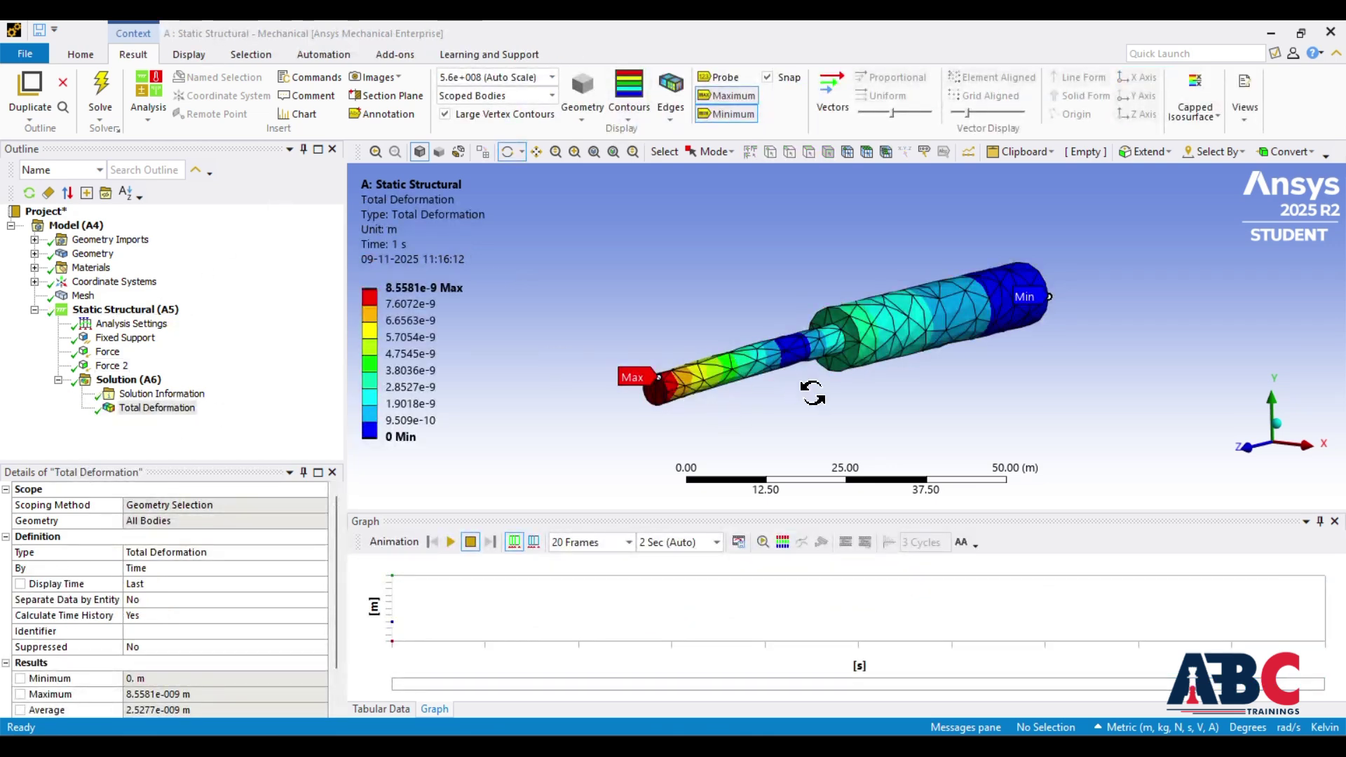
{"action": "left_click", "coordinate": [451, 542]}
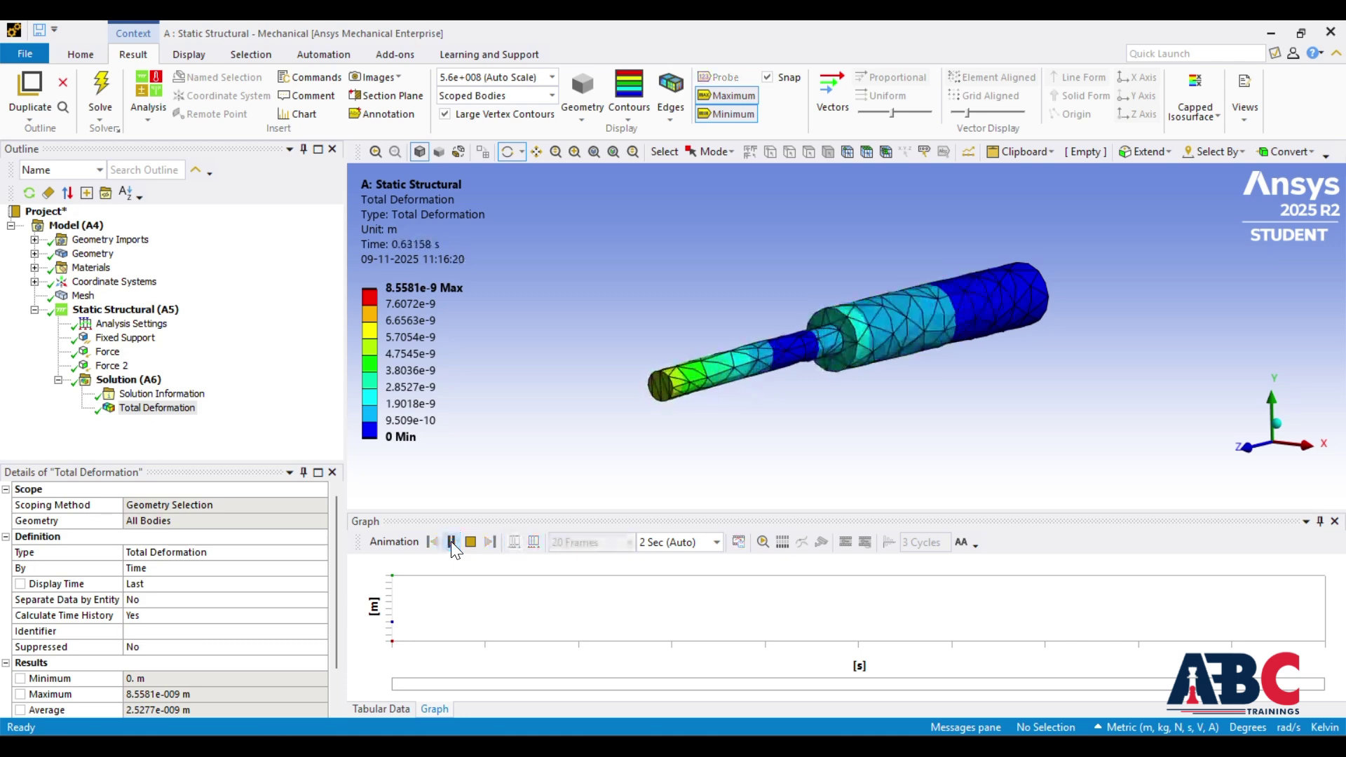
{"action": "left_click", "coordinate": [451, 542]}
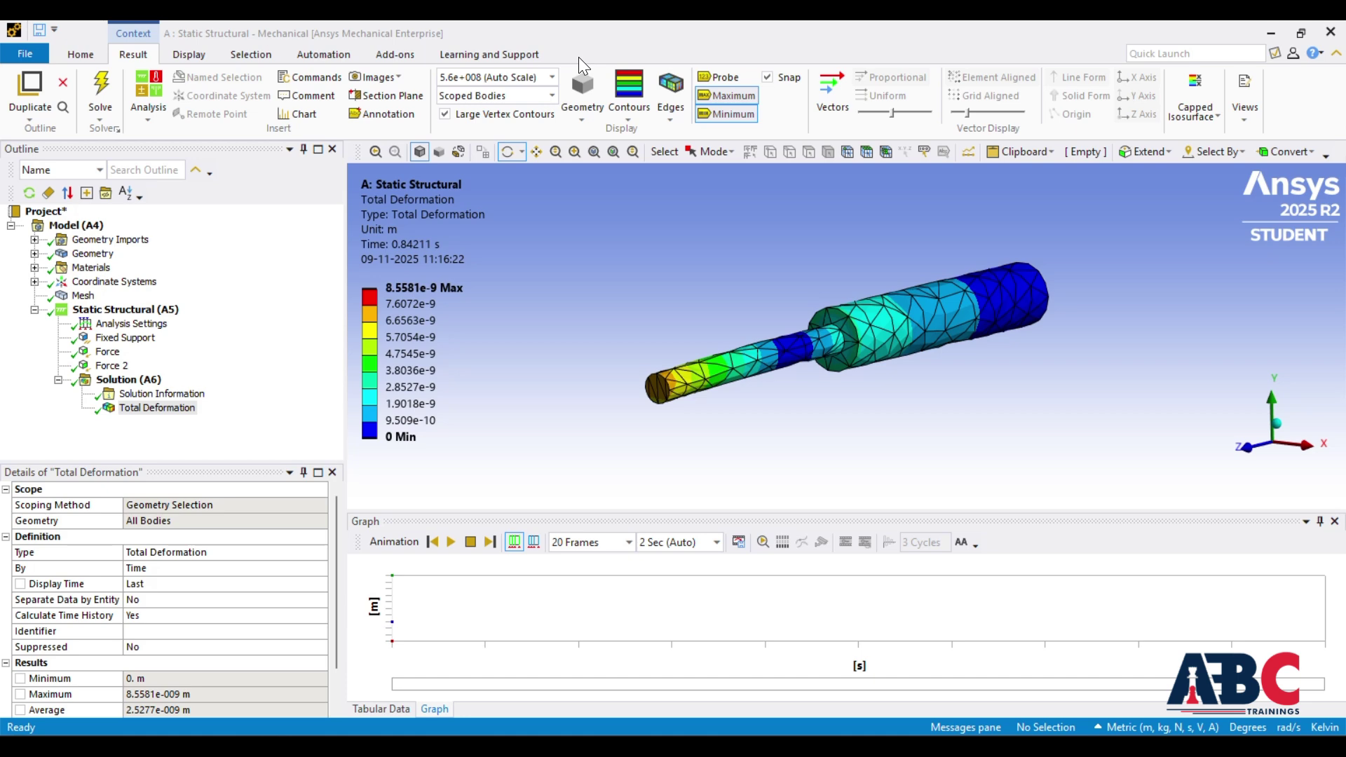
Switch to Workbench, add an Eigenvalue Buckling system linked to the Static Structural solution, and open its setup in Mechanical.
{"action": "key", "text": "alt+Tab"}
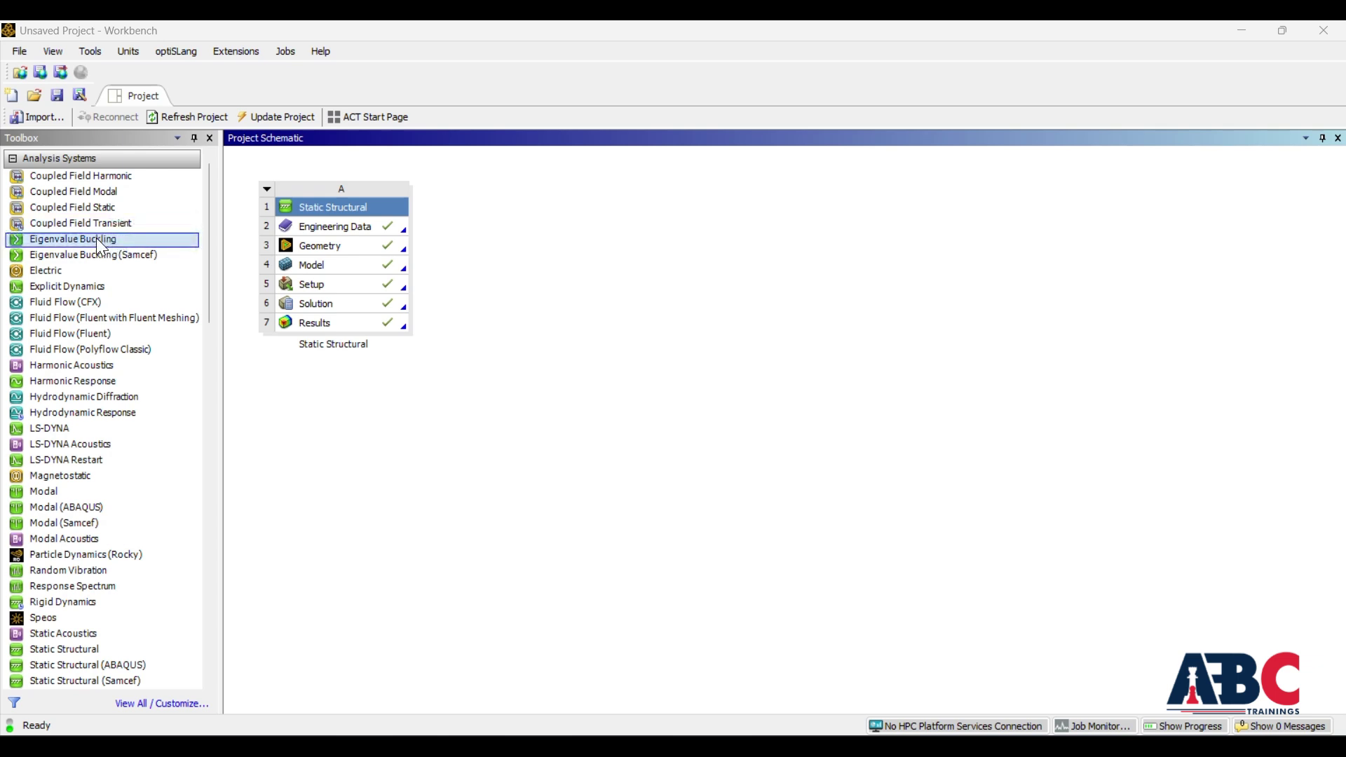
{"action": "left_click_drag", "start_coordinate": [96, 238], "coordinate": [394, 314]}
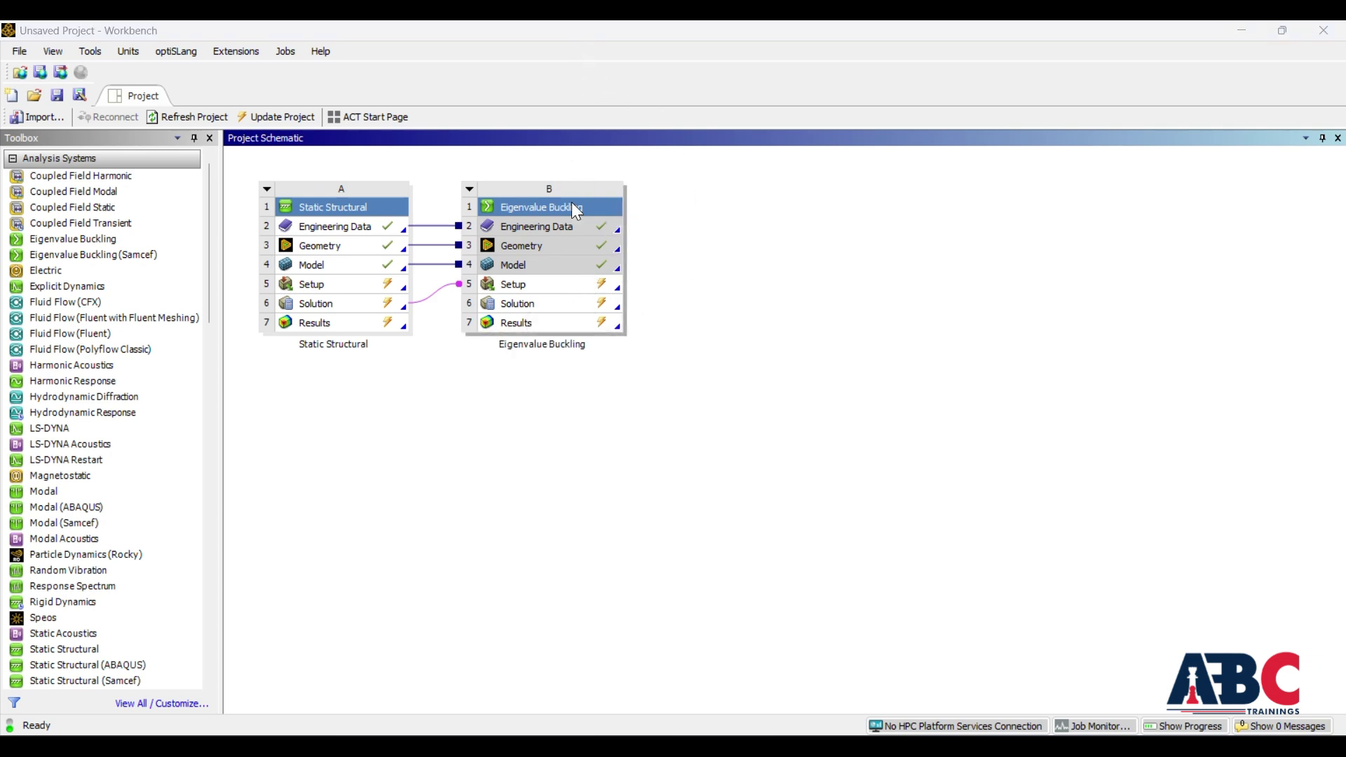
{"action": "double_click", "coordinate": [562, 286]}
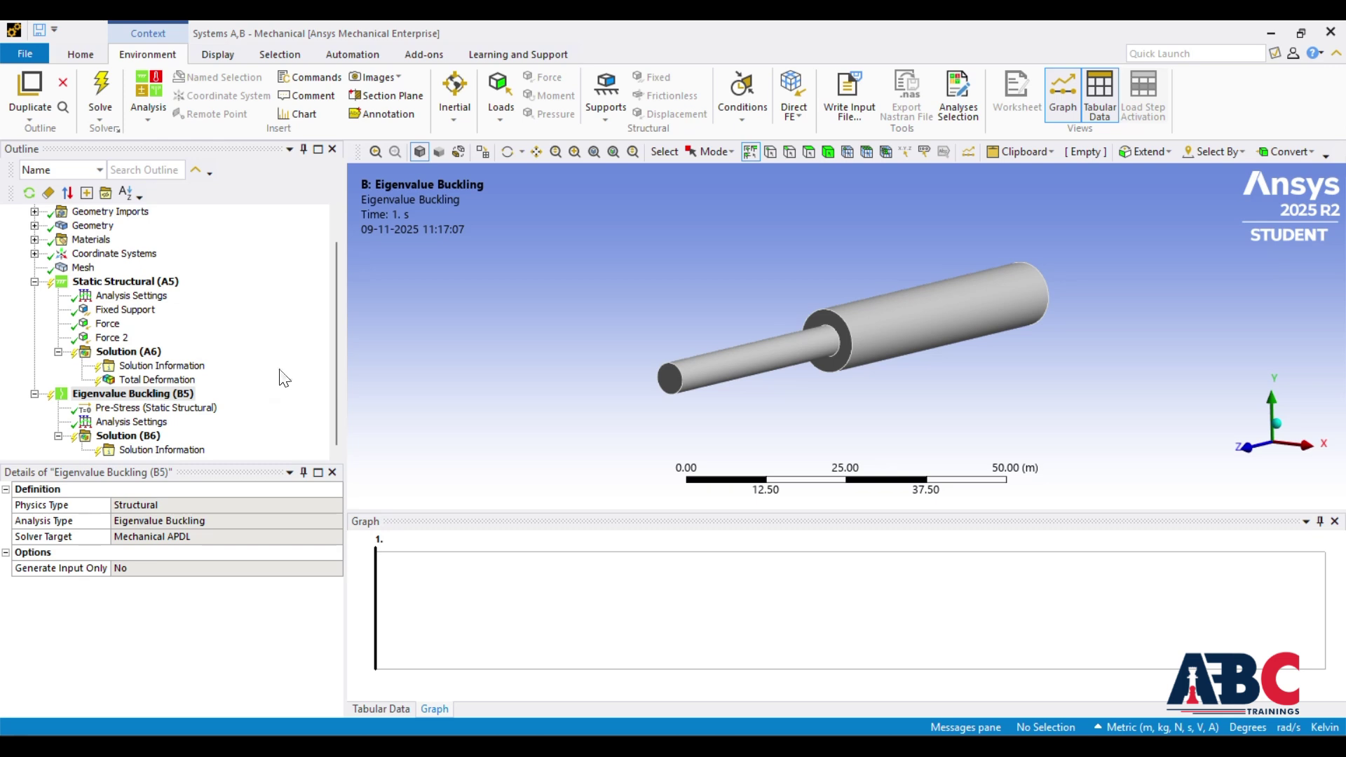
Add two Total Deformation results to the Eigenvalue Buckling solution.
{"action": "left_click", "coordinate": [140, 437]}
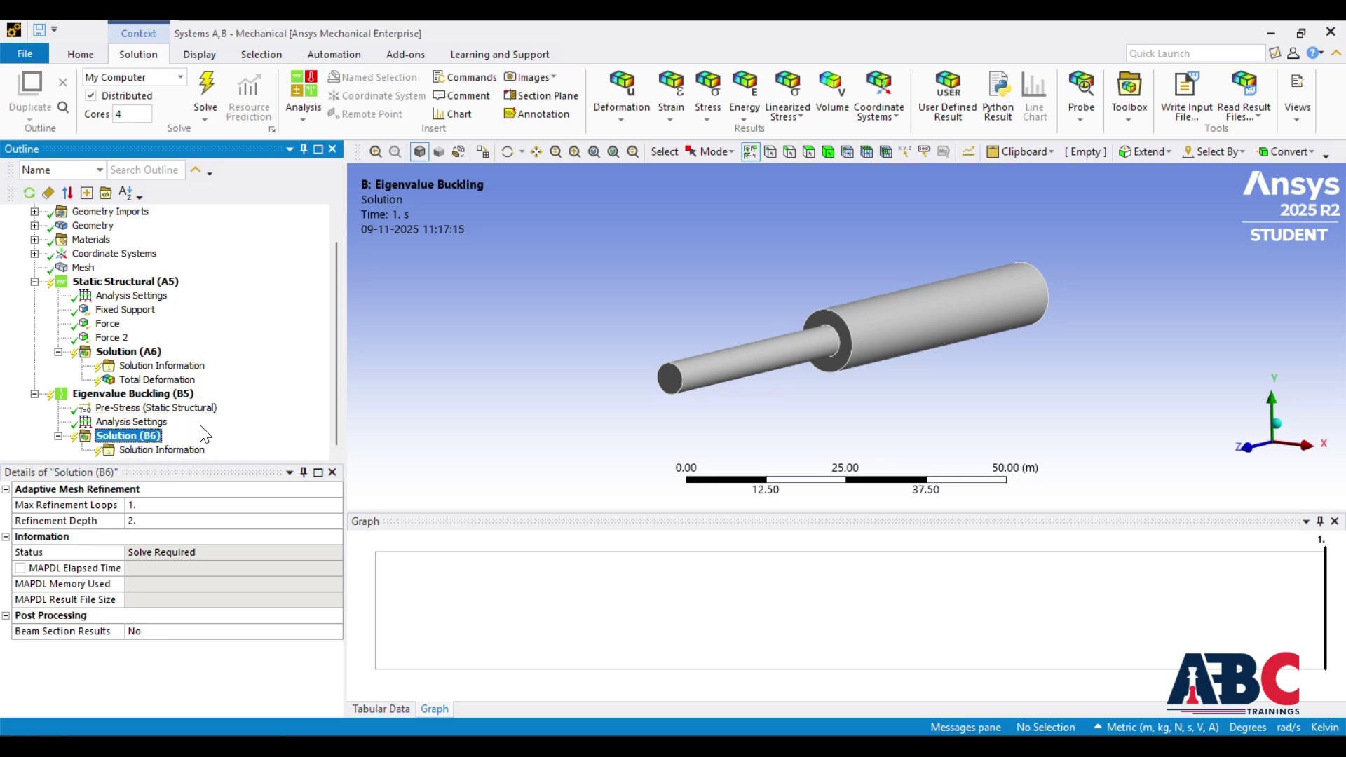
{"action": "left_click_drag", "start_coordinate": [212, 460], "coordinate": [211, 495]}
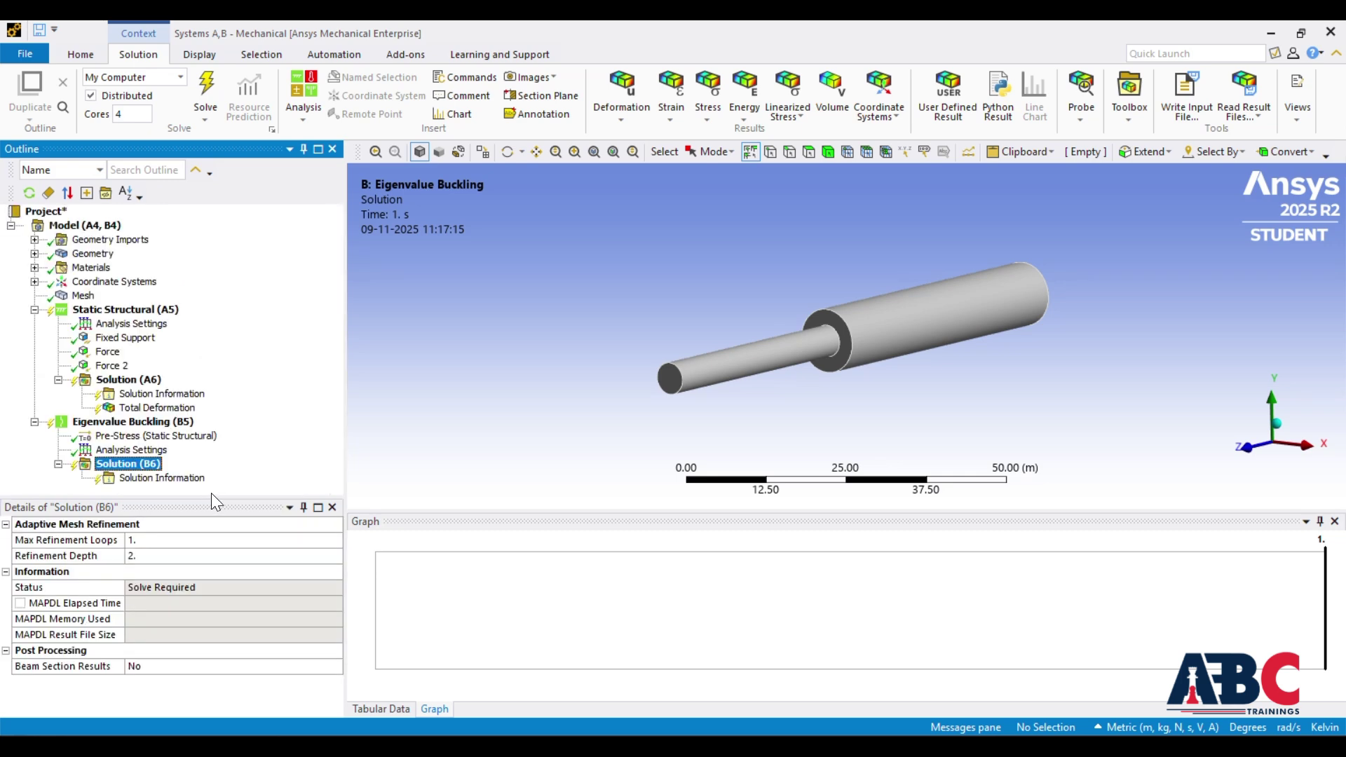
{"action": "left_click", "coordinate": [631, 114]}
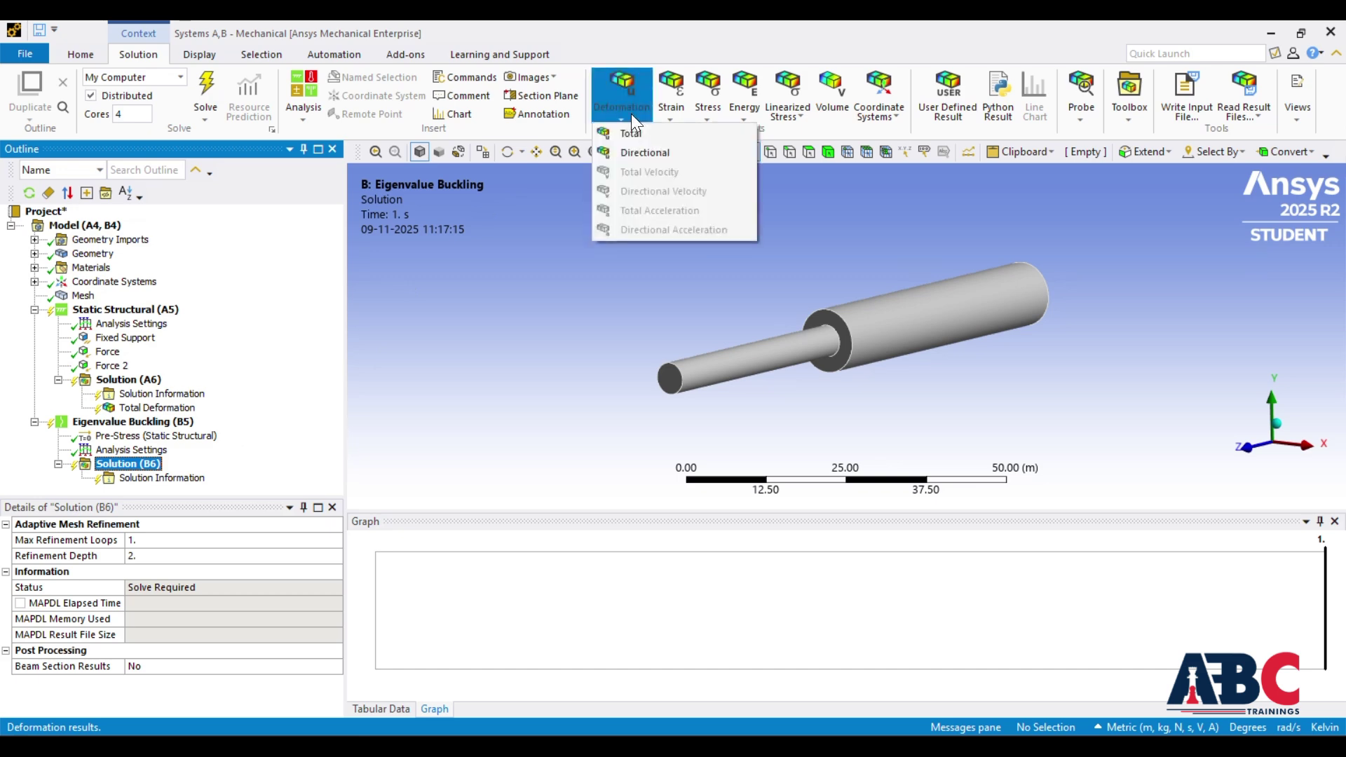
{"action": "left_click", "coordinate": [631, 133]}
{"action": "left_click", "coordinate": [627, 107]}
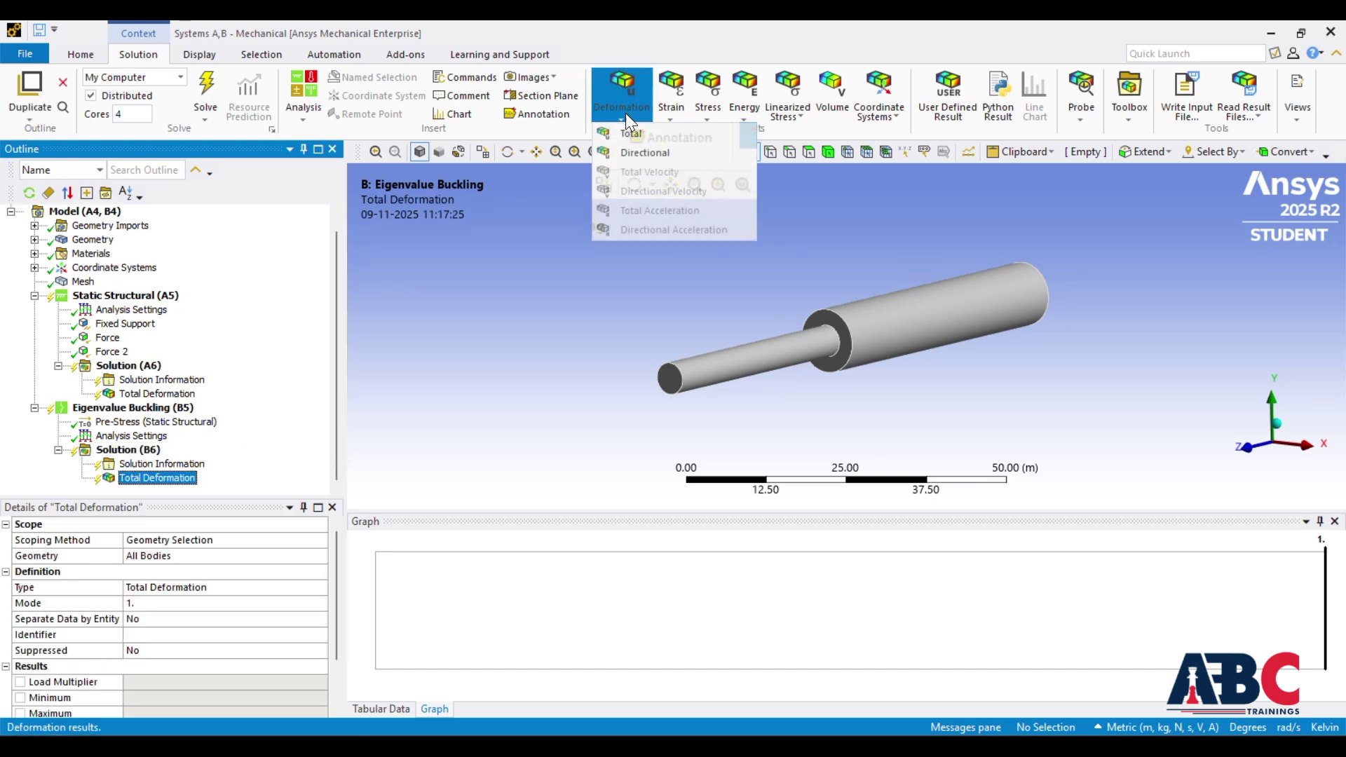
{"action": "left_click", "coordinate": [631, 134]}
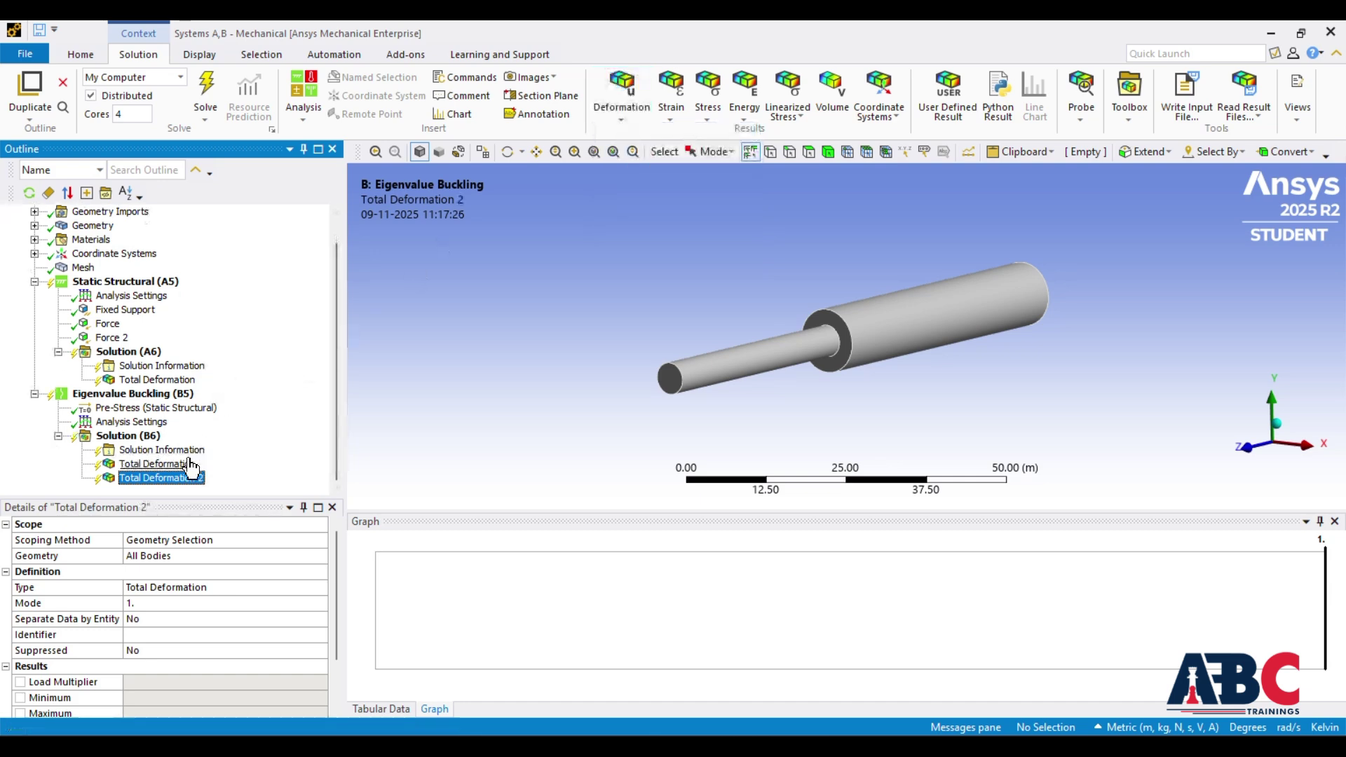
Solve the eigenvalue buckling analysis, and play and pause the animation of its mode 1 total deformation.
{"action": "left_click", "coordinate": [213, 99]}
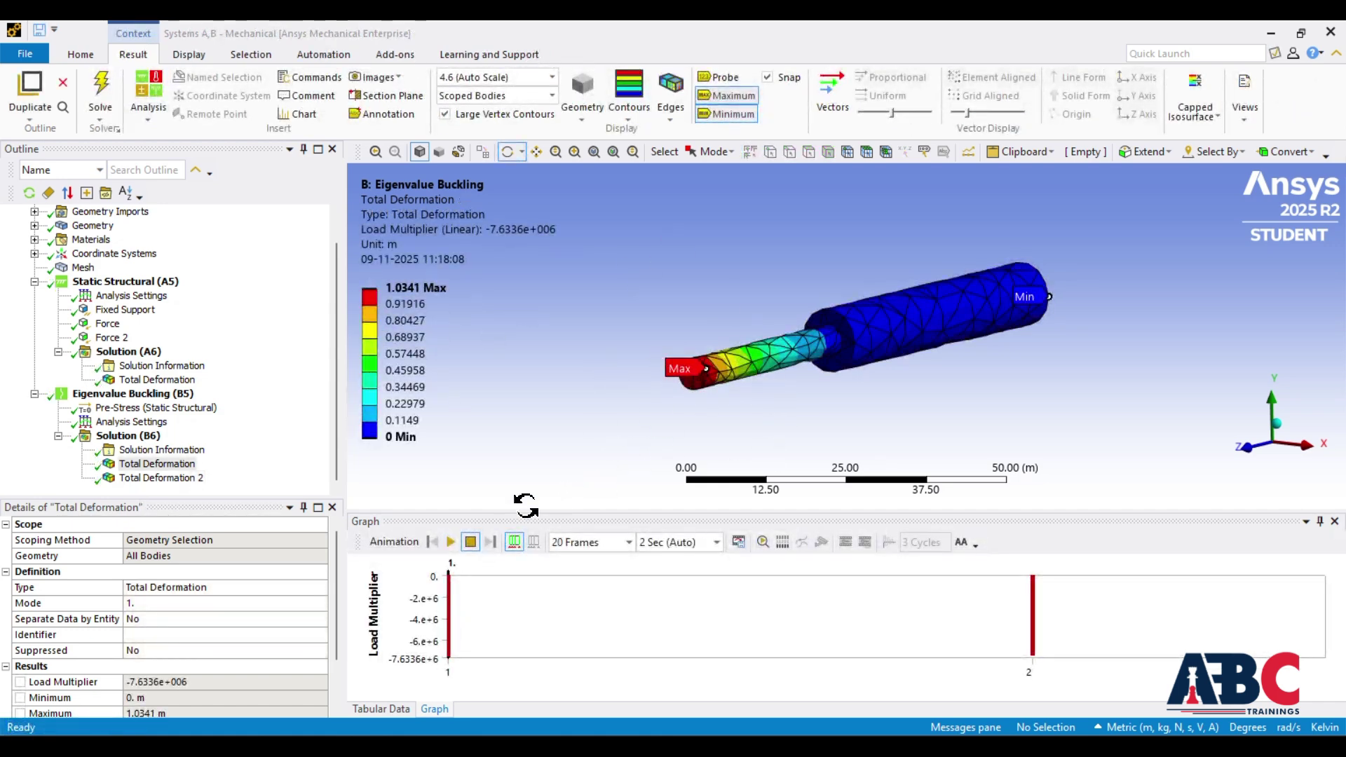
{"action": "left_click", "coordinate": [451, 542]}
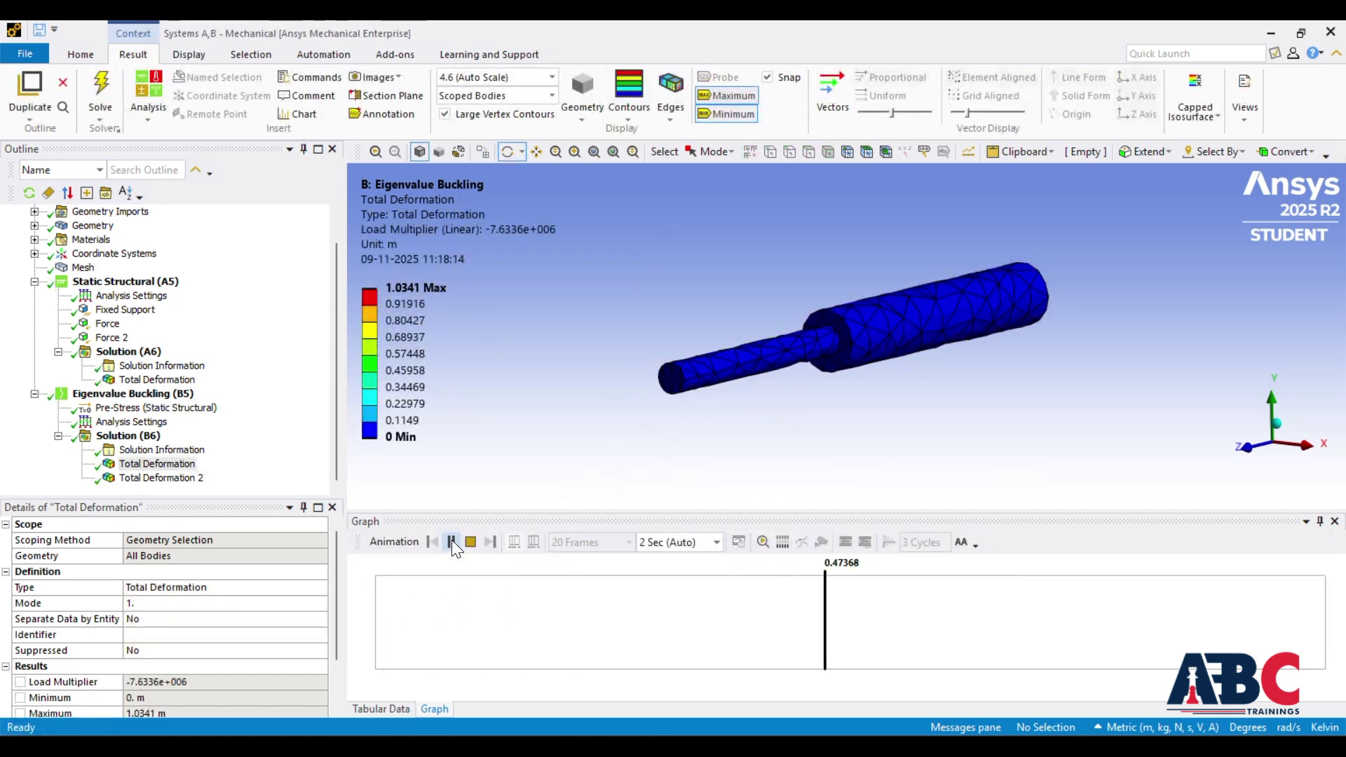
{"action": "left_click", "coordinate": [451, 542]}
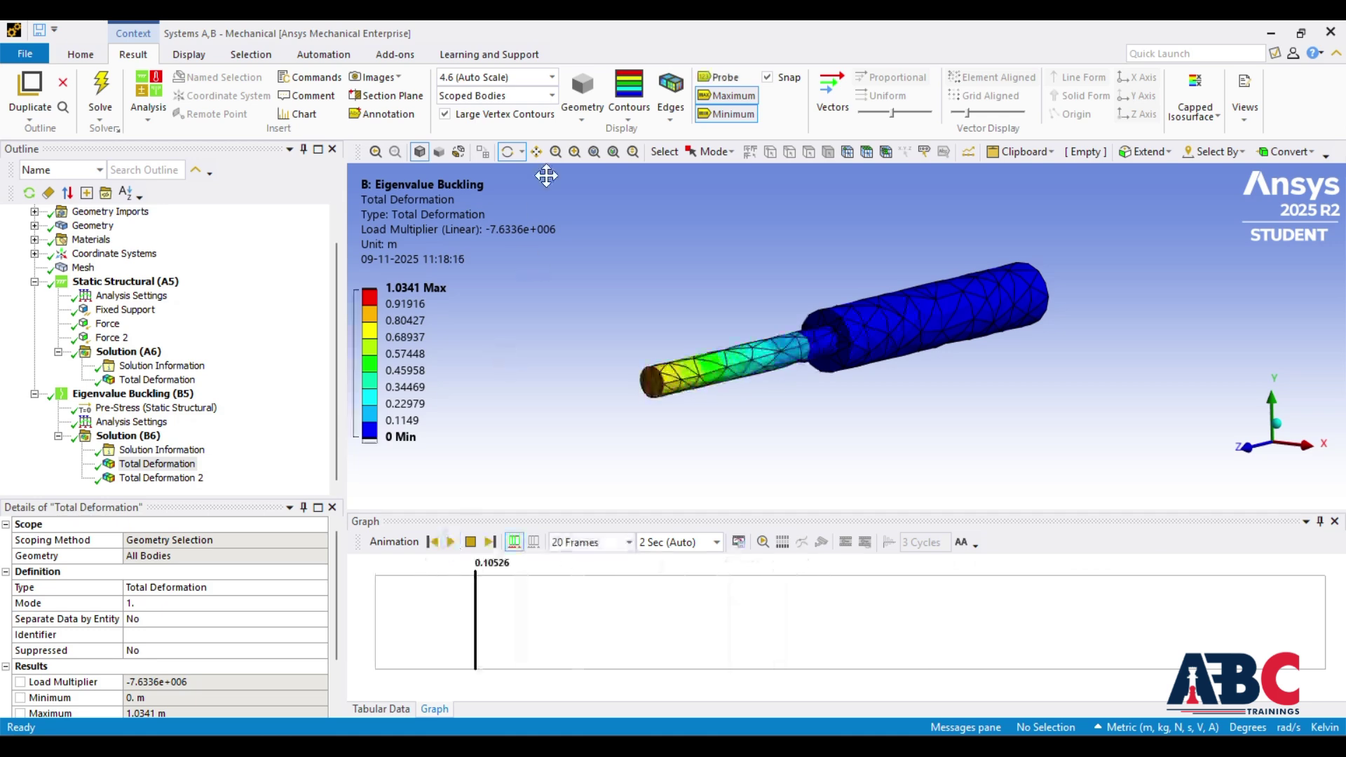